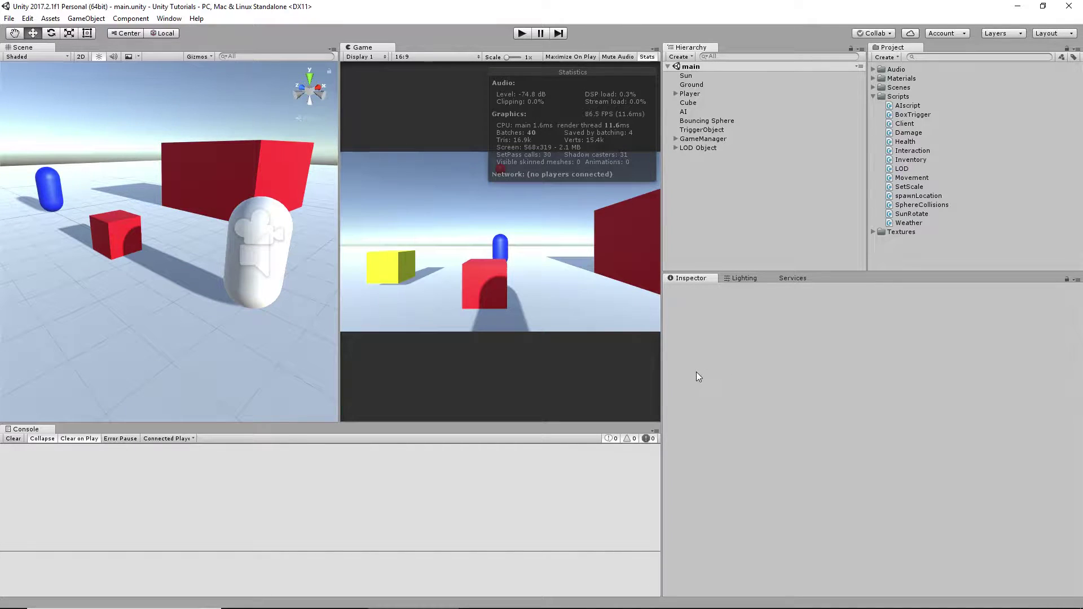
- Dock the Game view as a tab beside the Scene view and bring the Scene view to the front
{"action": "left_click", "coordinate": [657, 50]}
{"action": "left_click", "coordinate": [738, 239]}
{"action": "left_click_drag", "start_coordinate": [365, 48], "coordinate": [78, 48]}
{"action": "left_click", "coordinate": [24, 48]}
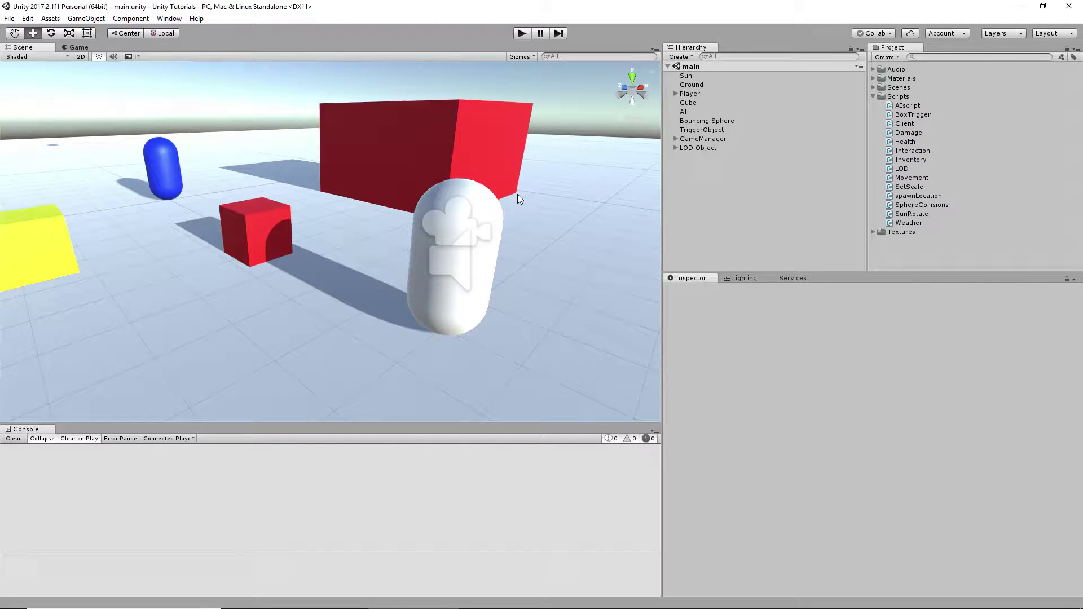
- Examine the objects in the scene from several angles and distances, including the cubes, capsules and sphere
{"action": "scroll", "coordinate": [279, 237], "scroll_direction": "down", "scroll_amount": 4}
{"action": "scroll", "coordinate": [326, 176], "scroll_direction": "down", "scroll_amount": 2}
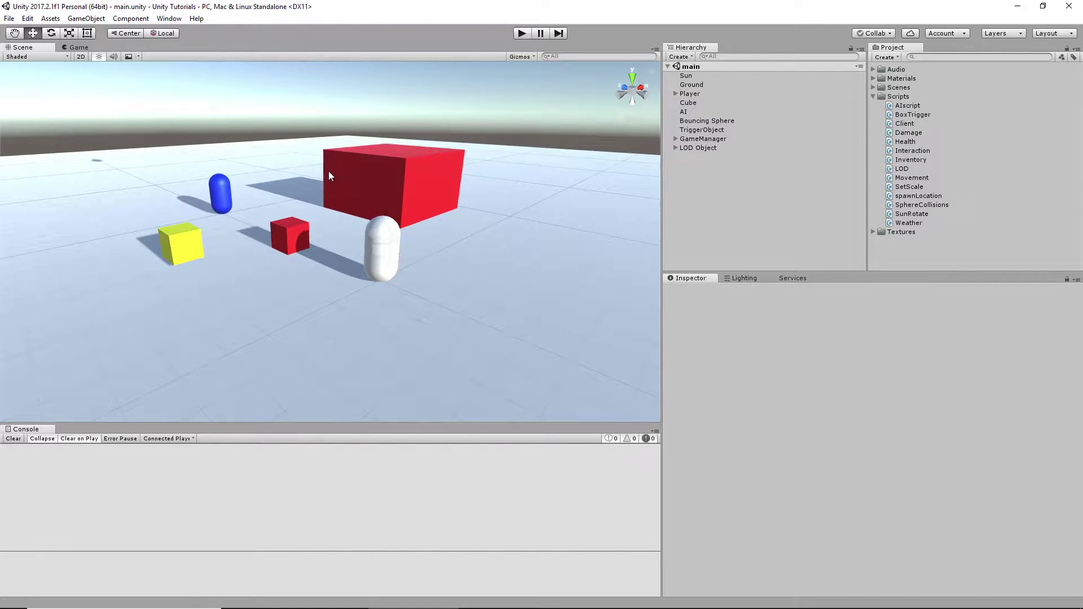
{"action": "middle_click_drag", "start_coordinate": [383, 215], "coordinate": [248, 216]}
{"action": "right_click_drag", "start_coordinate": [274, 261], "coordinate": [186, 242]}
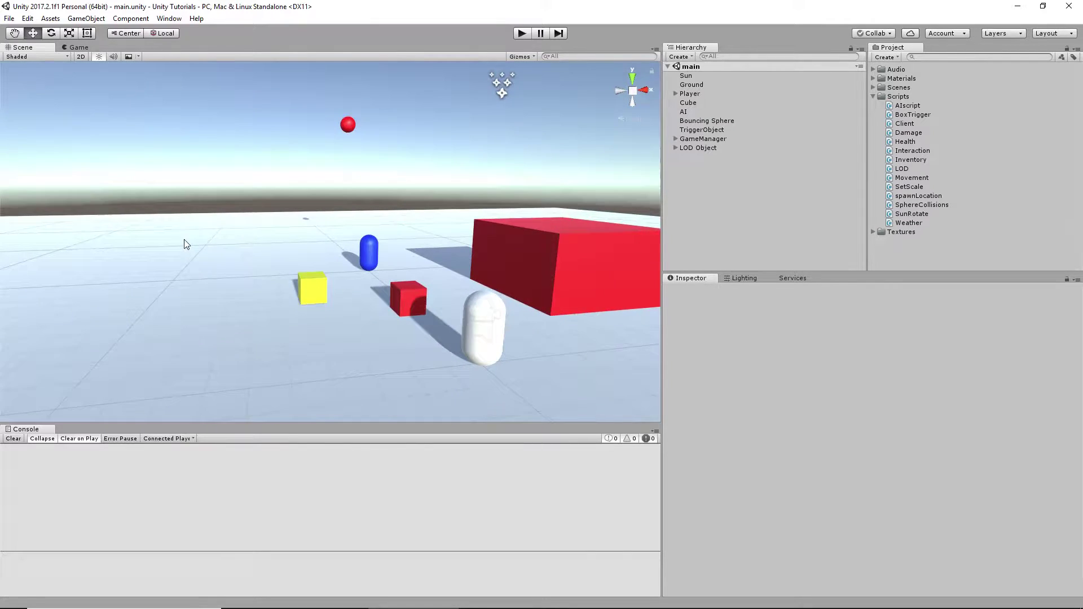
{"action": "middle_click_drag", "start_coordinate": [186, 242], "coordinate": [280, 252]}
{"action": "middle_click_drag", "start_coordinate": [444, 255], "coordinate": [307, 216]}
{"action": "scroll", "coordinate": [308, 217], "scroll_direction": "up", "scroll_amount": 3}
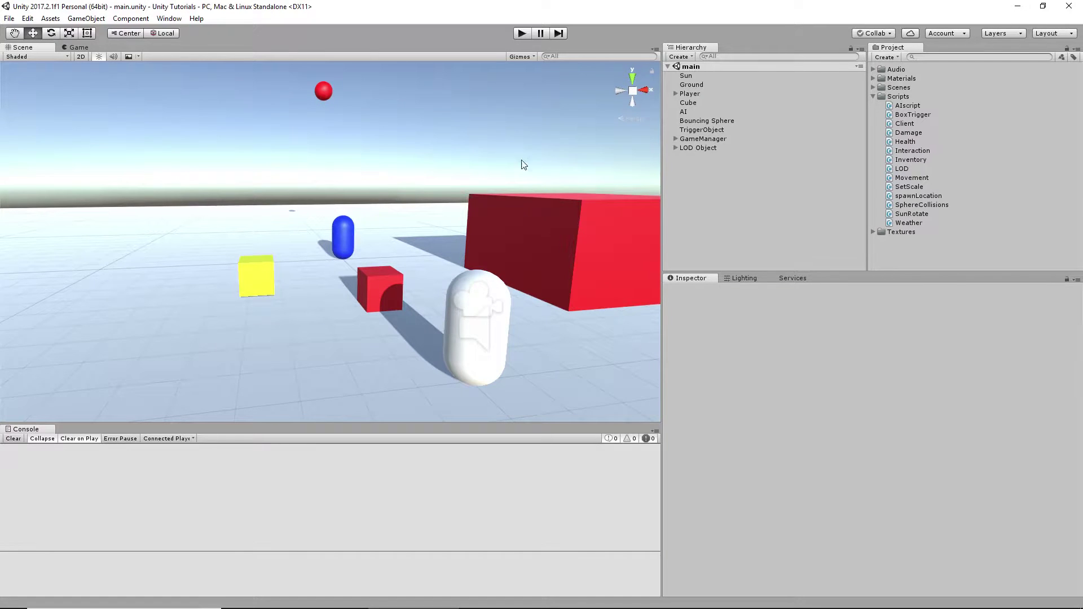
{"action": "scroll", "coordinate": [525, 259], "scroll_direction": "down", "scroll_amount": 1}
{"action": "scroll", "coordinate": [353, 269], "scroll_direction": "down", "scroll_amount": 2}
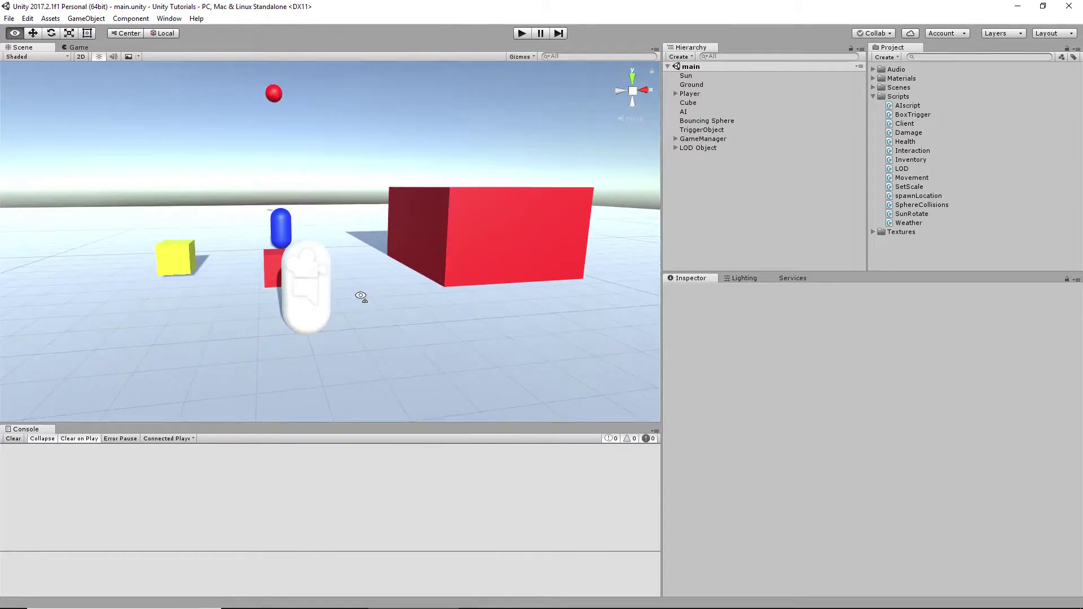
{"action": "right_click_drag", "start_coordinate": [361, 297], "coordinate": [526, 385]}
{"action": "middle_click_drag", "start_coordinate": [491, 370], "coordinate": [509, 310]}
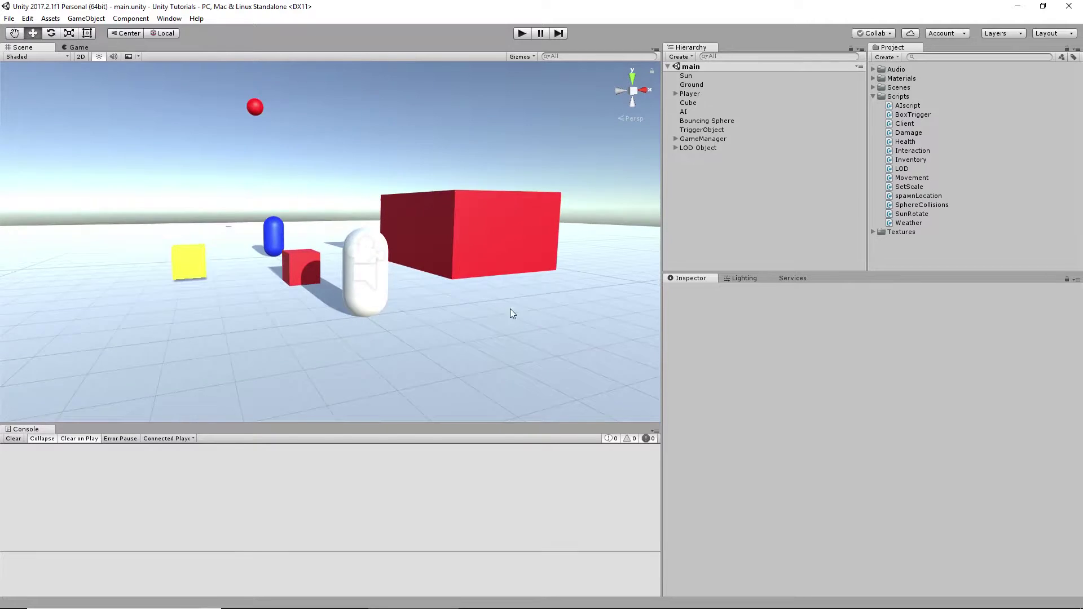
{"action": "scroll", "coordinate": [382, 247], "scroll_direction": "up", "scroll_amount": 3}
{"action": "scroll", "coordinate": [303, 230], "scroll_direction": "down", "scroll_amount": 3}
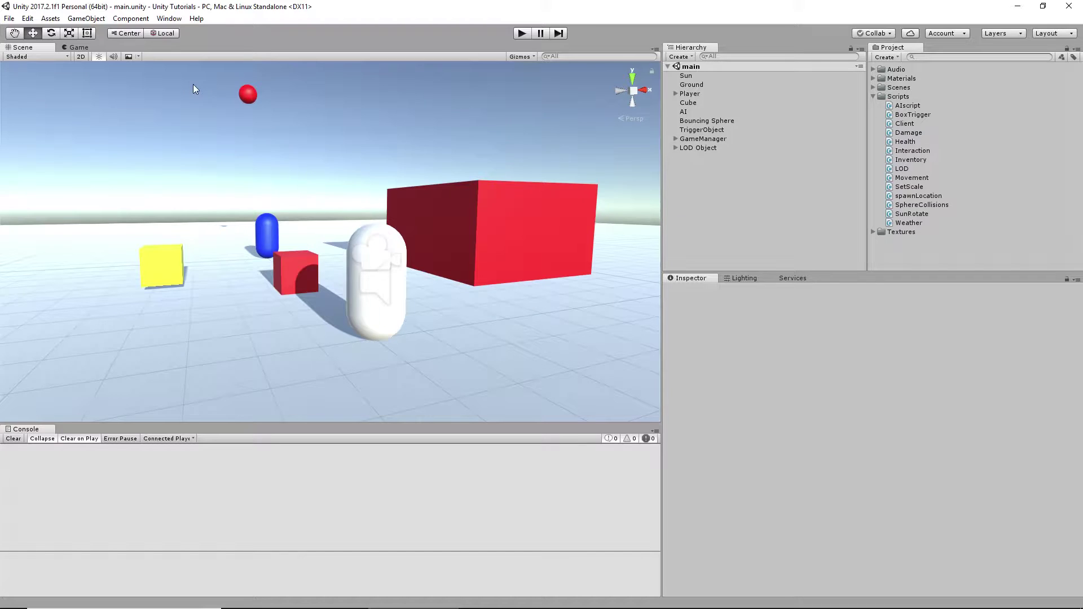
- Run the scene in the Game view and walk the player around while observing the weather and rendering statistics
{"action": "left_click", "coordinate": [84, 45]}
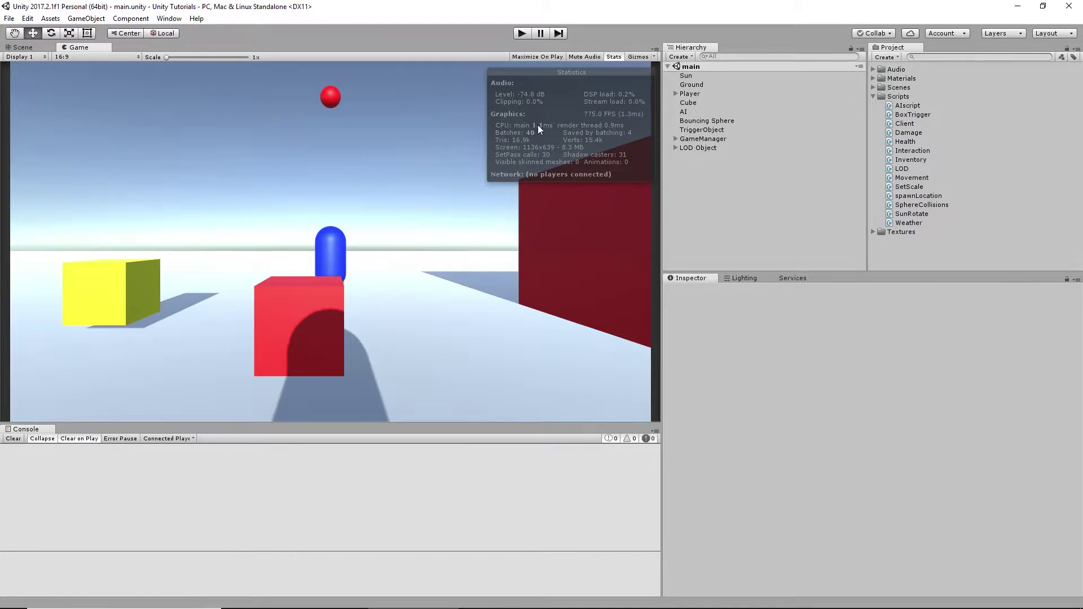
{"action": "left_click", "coordinate": [523, 33]}
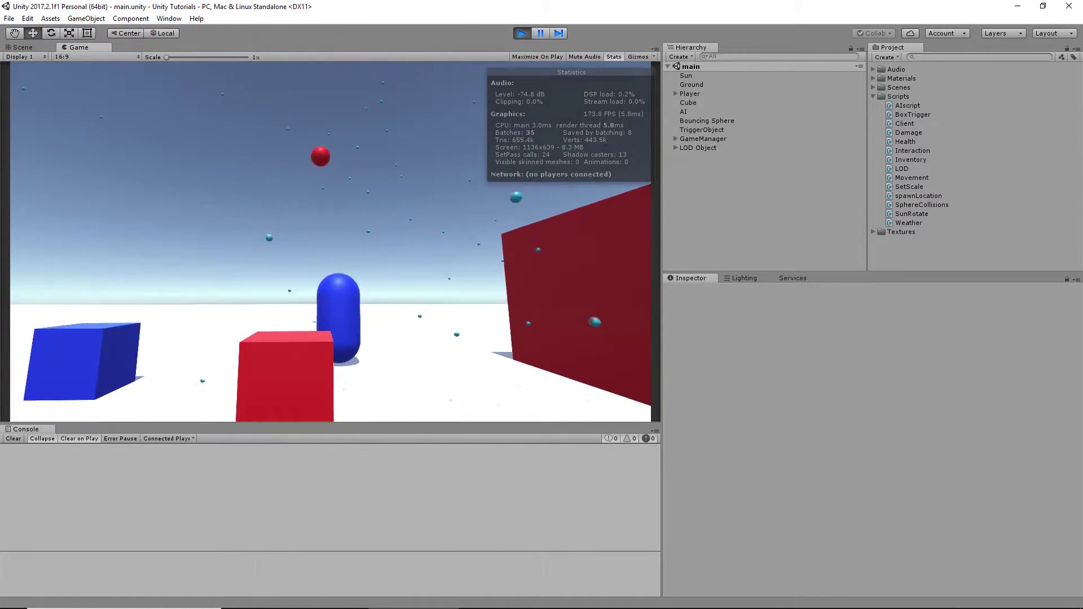
{"action": "key", "text": "w"}
{"action": "key", "text": "d"}
{"action": "key", "text": "w"}
{"action": "key", "text": "d"}
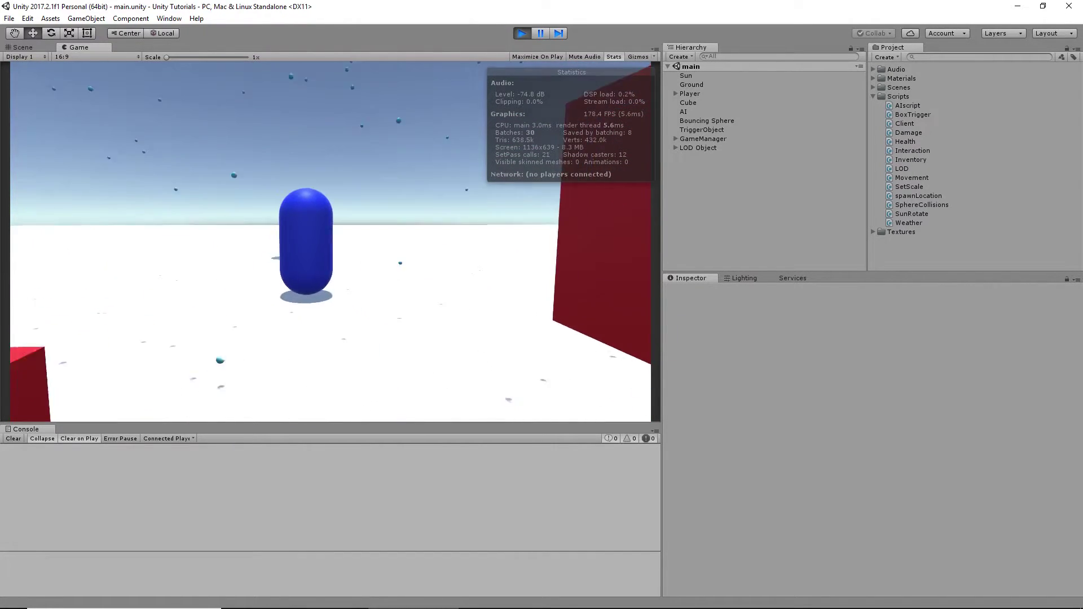
{"action": "key", "text": "s"}
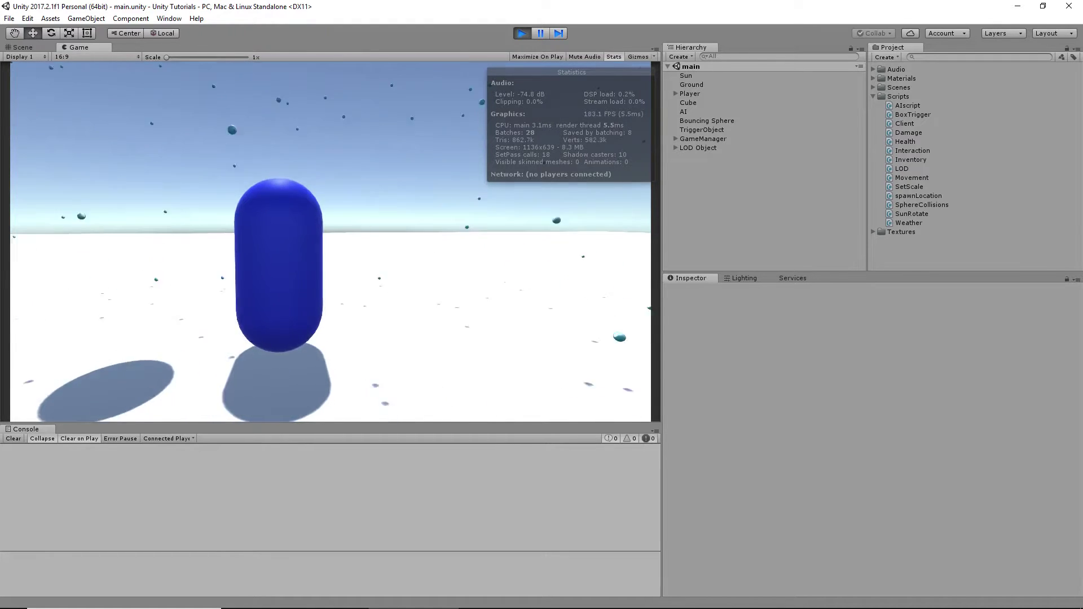
{"action": "key", "text": "s"}
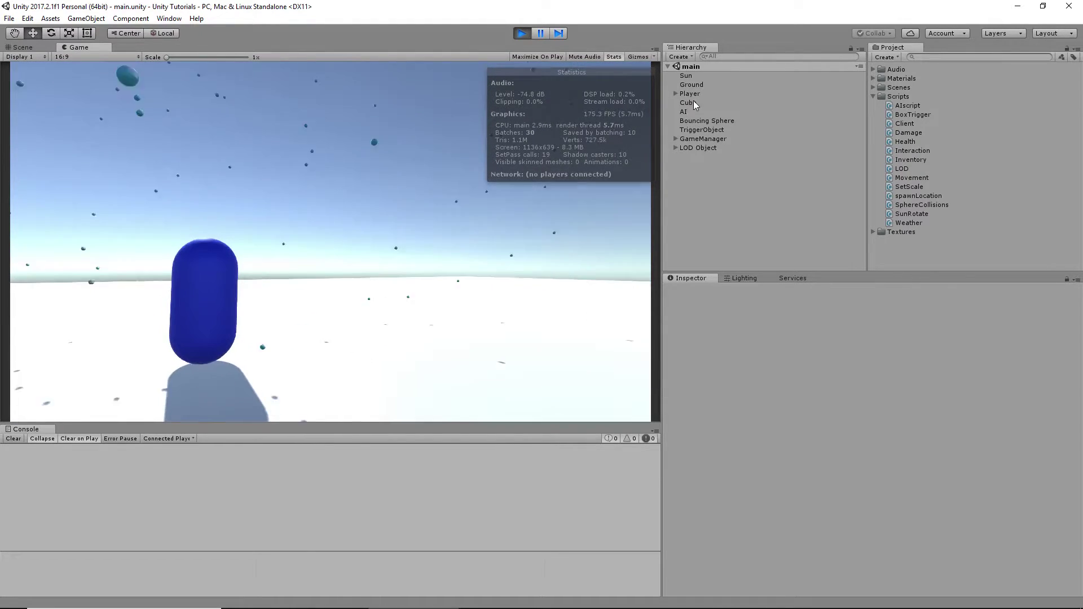
{"action": "key", "text": "s"}
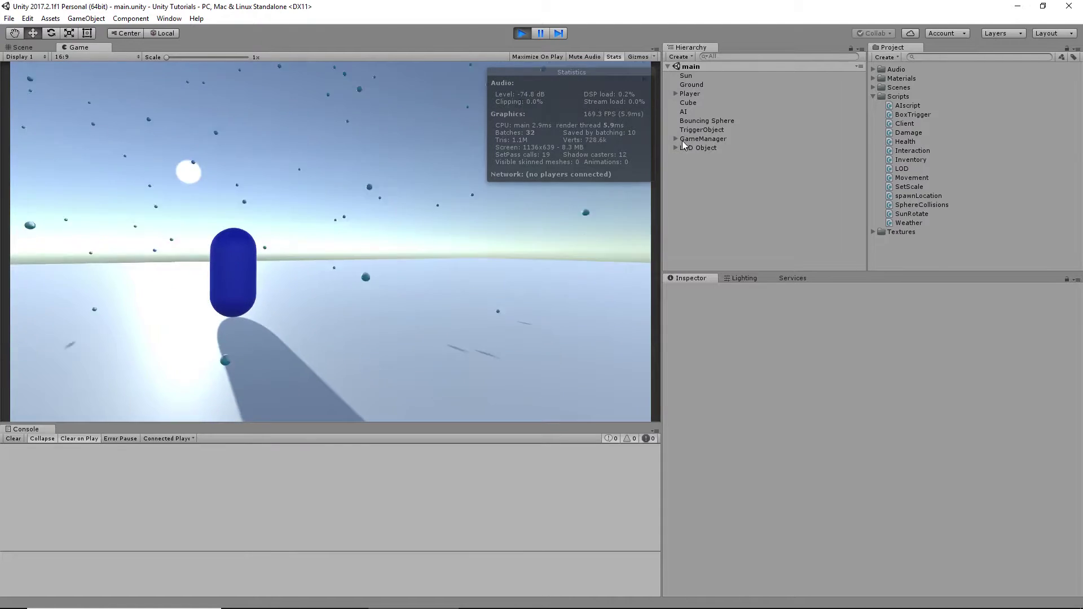
- Examine the Player's child objects and component settings while the scene is running
{"action": "left_click", "coordinate": [675, 93]}
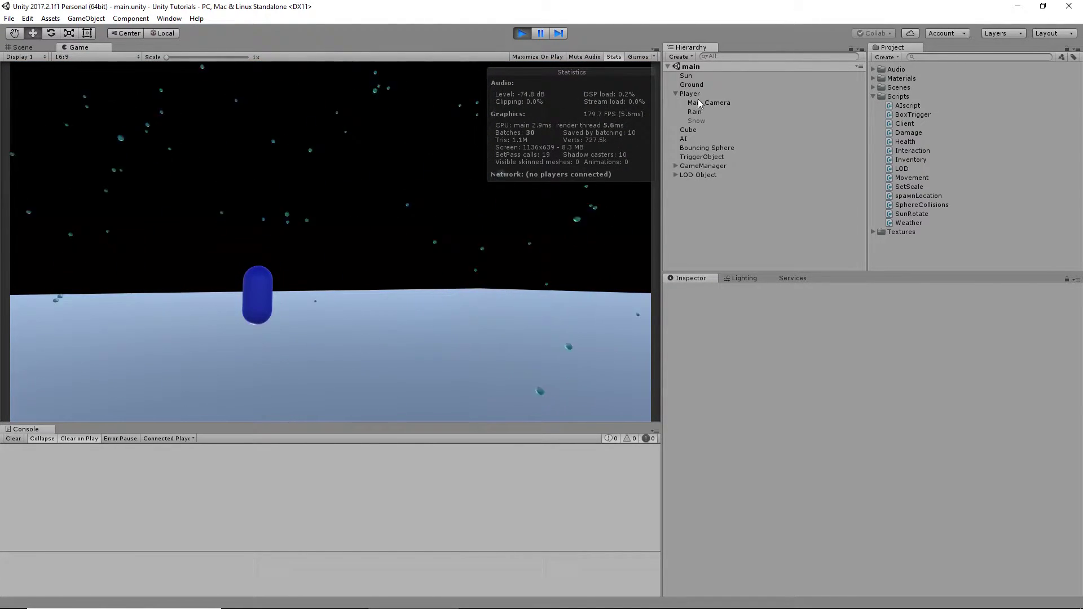
{"action": "left_click", "coordinate": [673, 95]}
{"action": "left_click", "coordinate": [675, 94]}
{"action": "scroll", "coordinate": [750, 389], "scroll_direction": "down", "scroll_amount": 10}
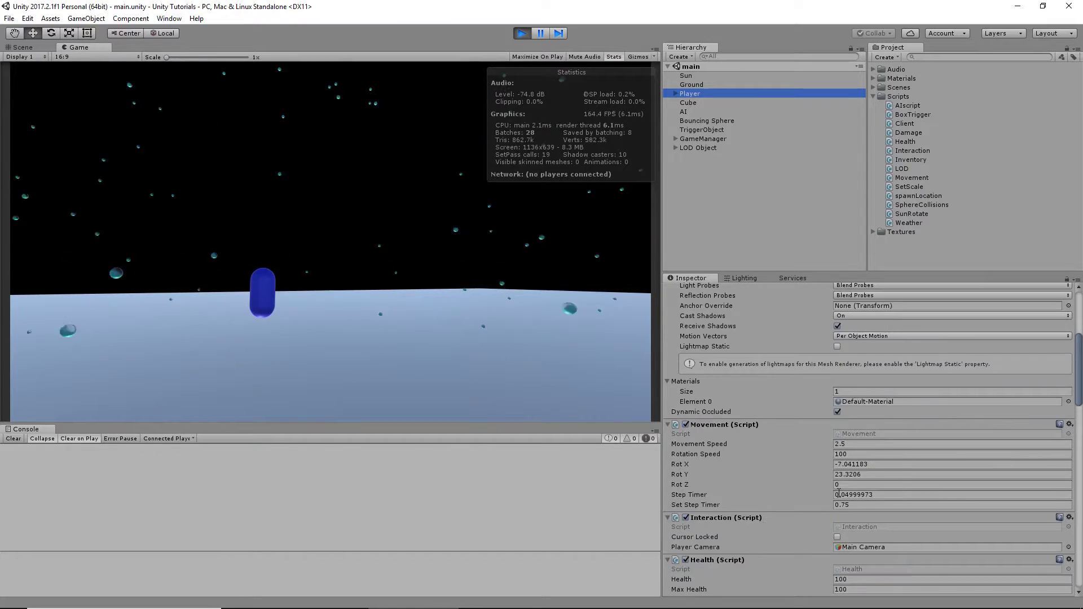
- Try Weather Type values 5 and 11 in the GameManager's Weather script while the scene is running
{"action": "left_click", "coordinate": [700, 139]}
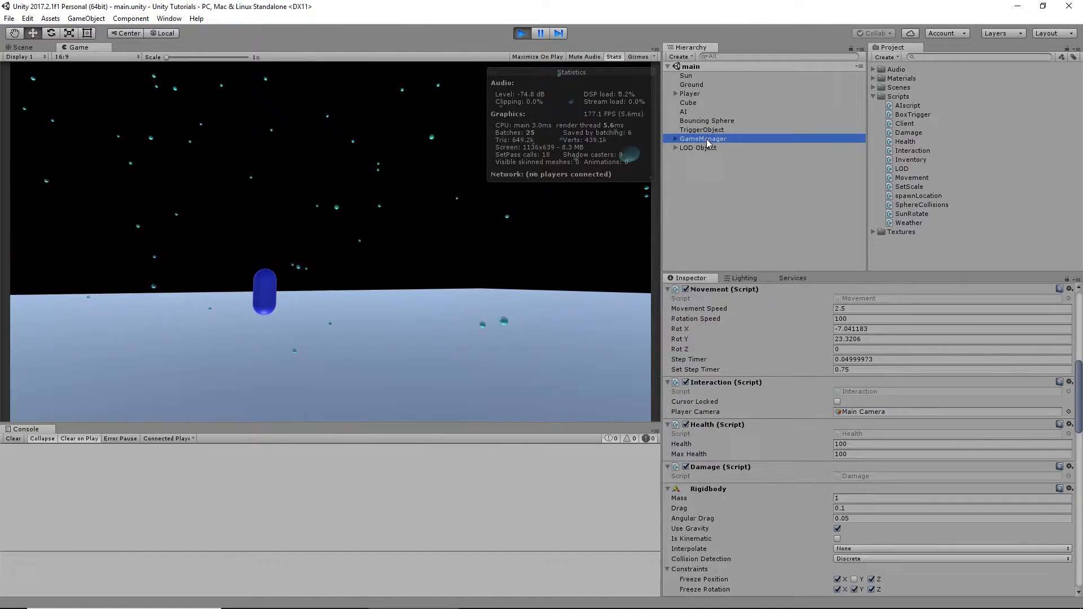
{"action": "mouse_move", "coordinate": [829, 452]}
{"action": "left_mouse_down"}
{"action": "mouse_move", "coordinate": [798, 455]}
{"action": "mouse_move", "coordinate": [817, 452]}
{"action": "left_mouse_up"}
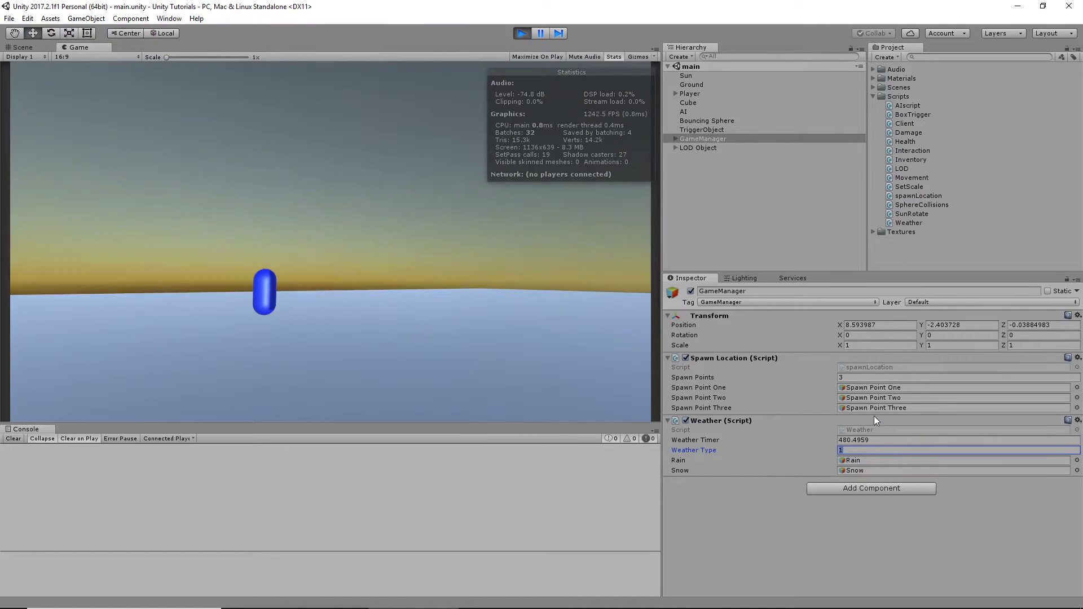
{"action": "type", "text": "10"}
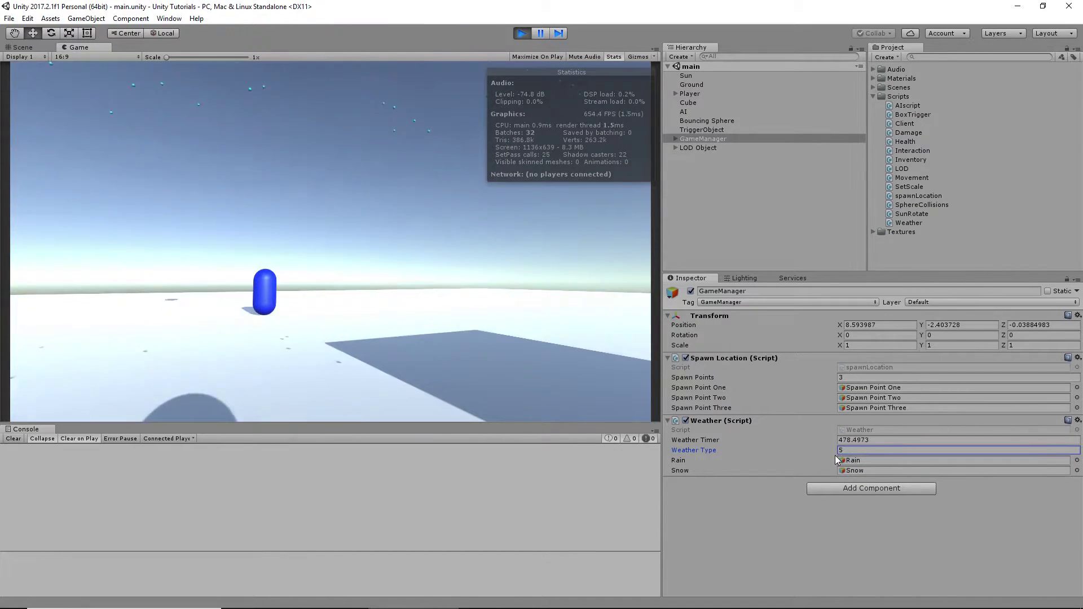
{"action": "key", "text": "BackSpace"}
{"action": "type", "text": "11"}
- Try Weather Type values 7 and 10 on the GameManager, and stop the running scene
{"action": "left_click_drag", "start_coordinate": [847, 450], "coordinate": [826, 453]}
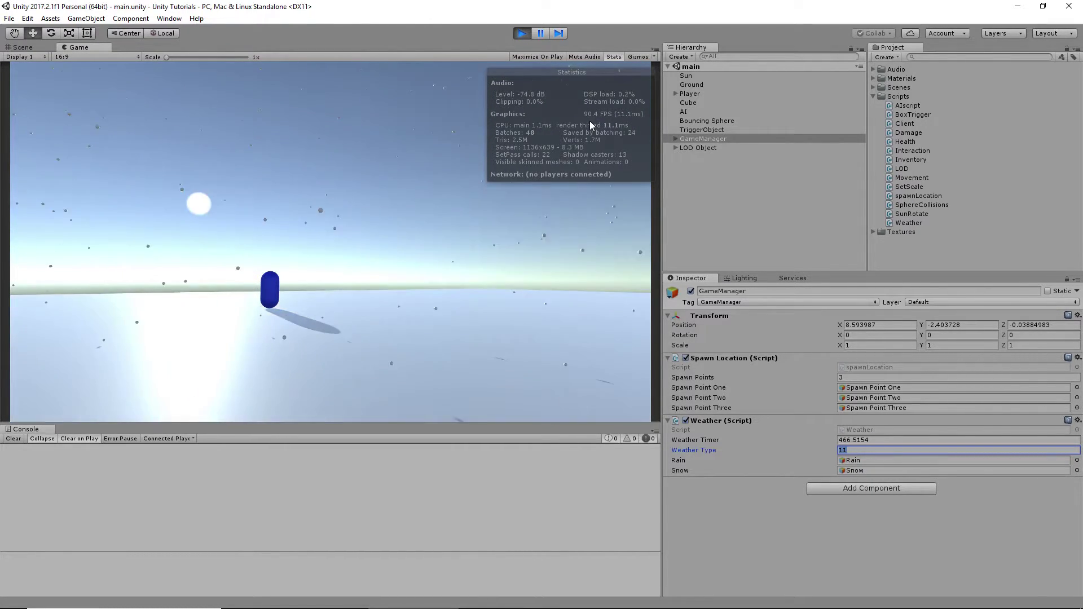
{"action": "left_click_drag", "start_coordinate": [830, 451], "coordinate": [822, 449]}
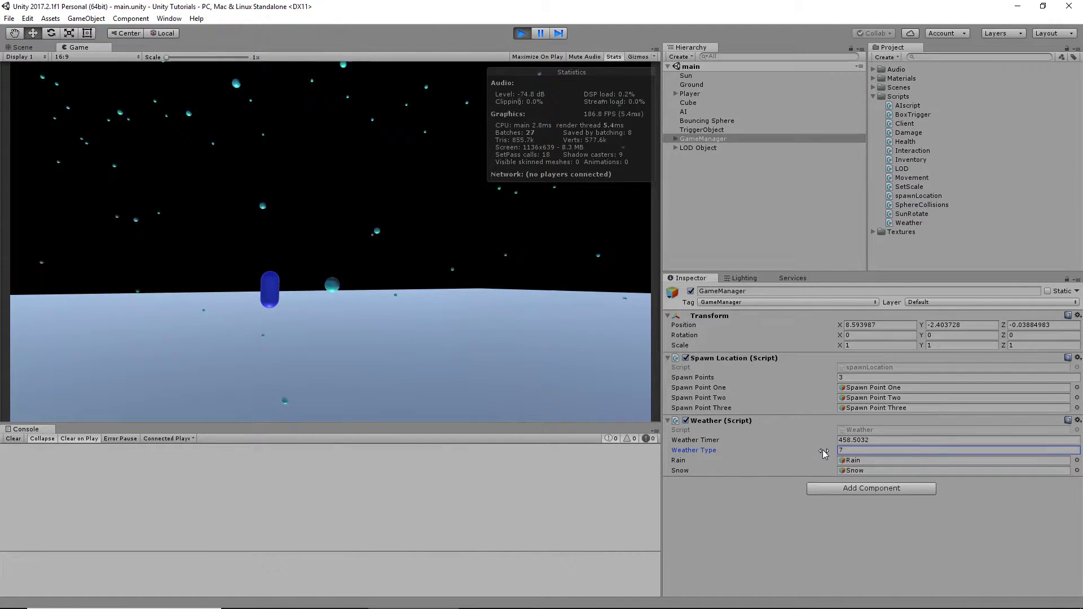
{"action": "left_click_drag", "start_coordinate": [822, 448], "coordinate": [824, 449]}
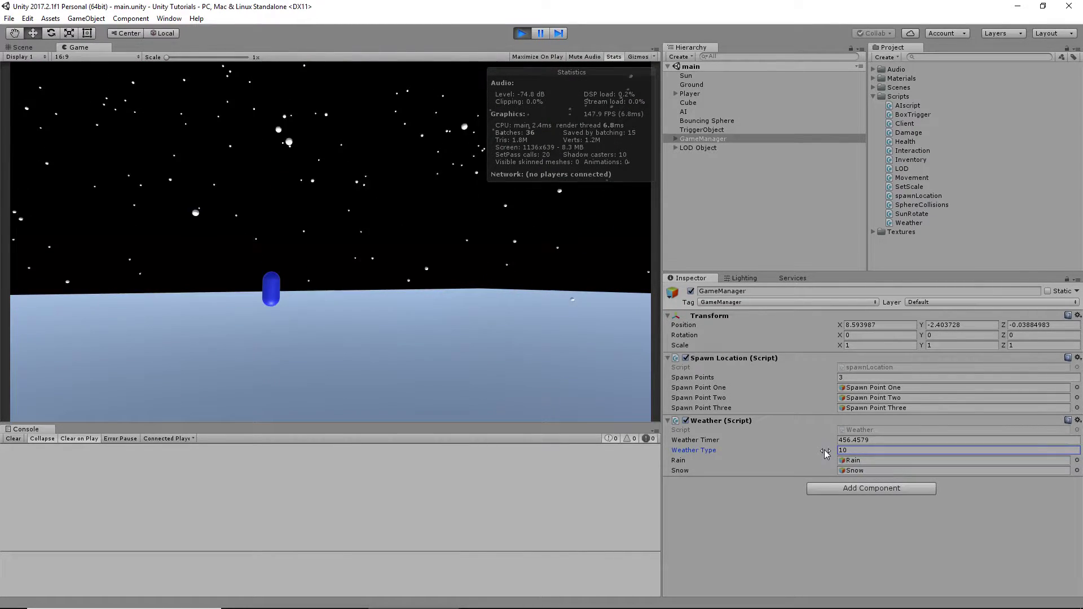
{"action": "key", "text": "Return"}
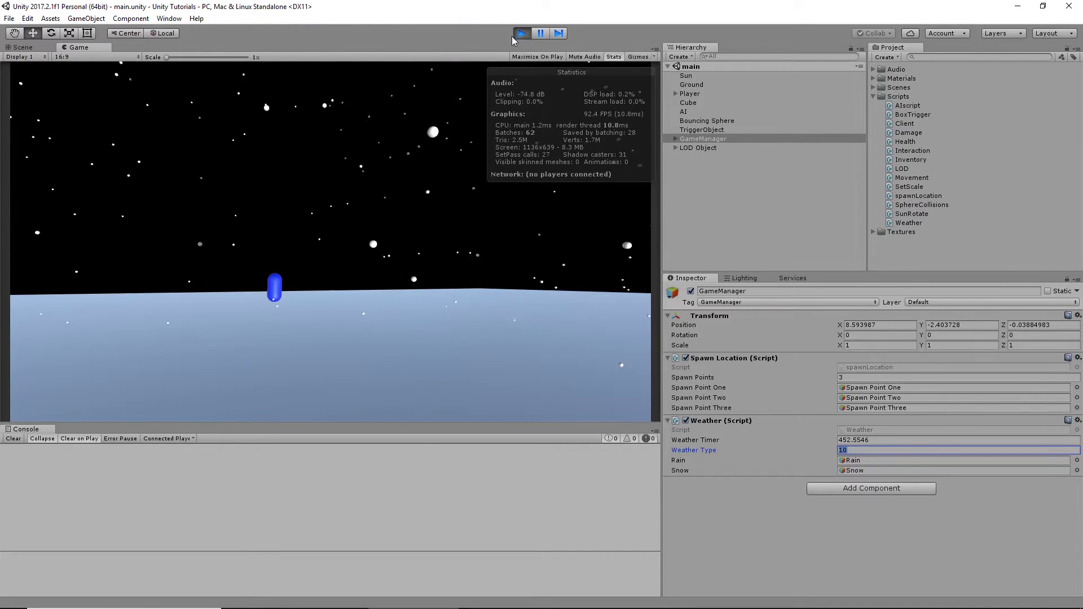
{"action": "key", "text": "ctrl+p"}
- Switch to Notepad, note the values 1200, 180 and 90 on separate lines, and return to Unity
{"action": "key", "text": "super"}
{"action": "type", "text": "notepad"}
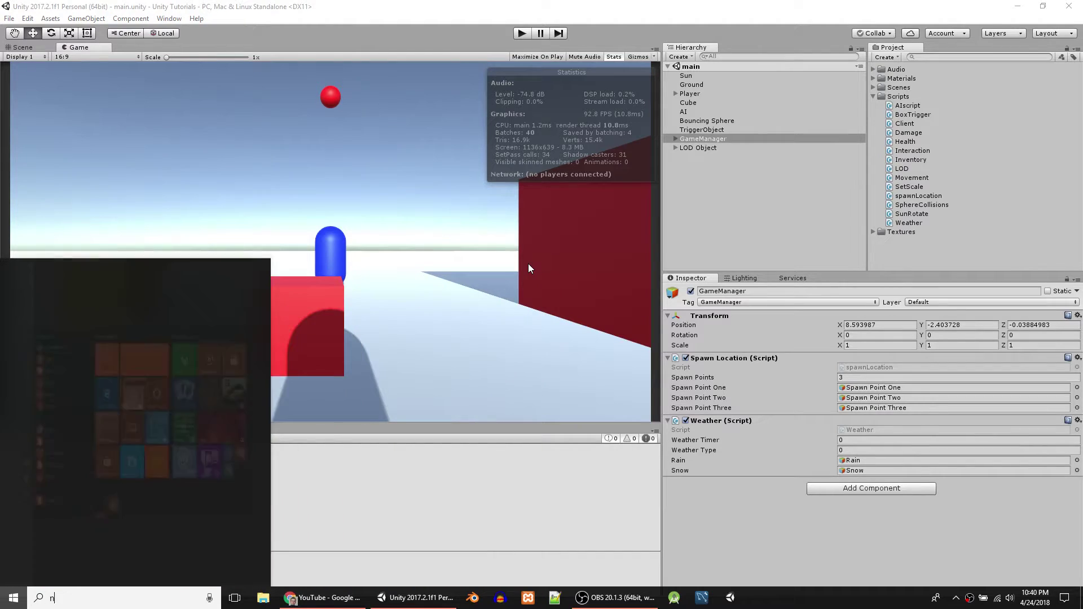
{"action": "key", "text": "Return"}
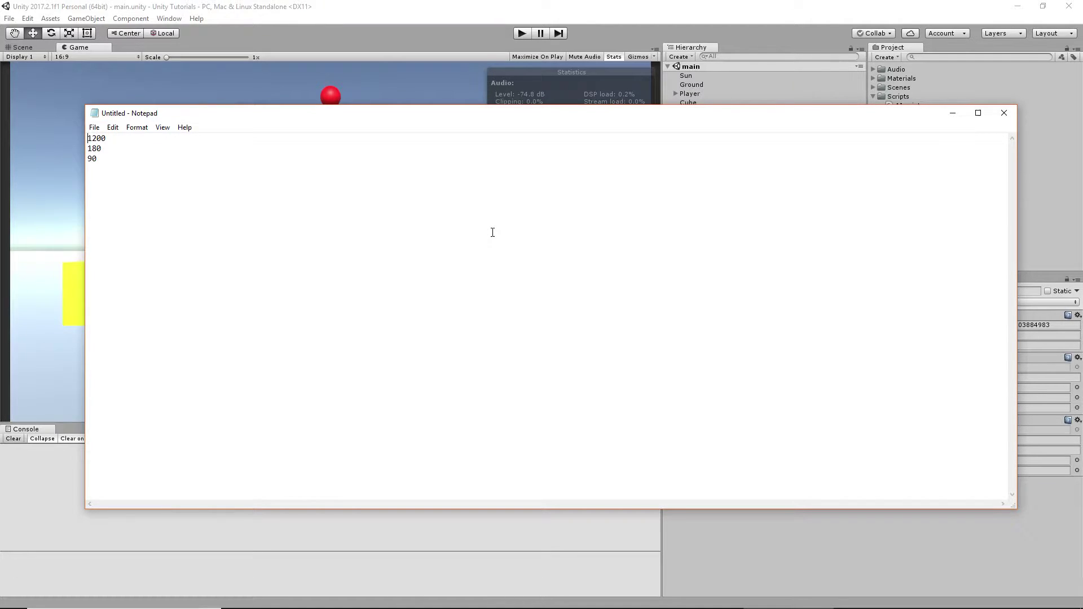
{"action": "left_click", "coordinate": [385, 31]}
- Set the rendering Color Space to Linear in the player settings for PC, Mac & Linux Standalone
{"action": "left_click", "coordinate": [9, 18]}
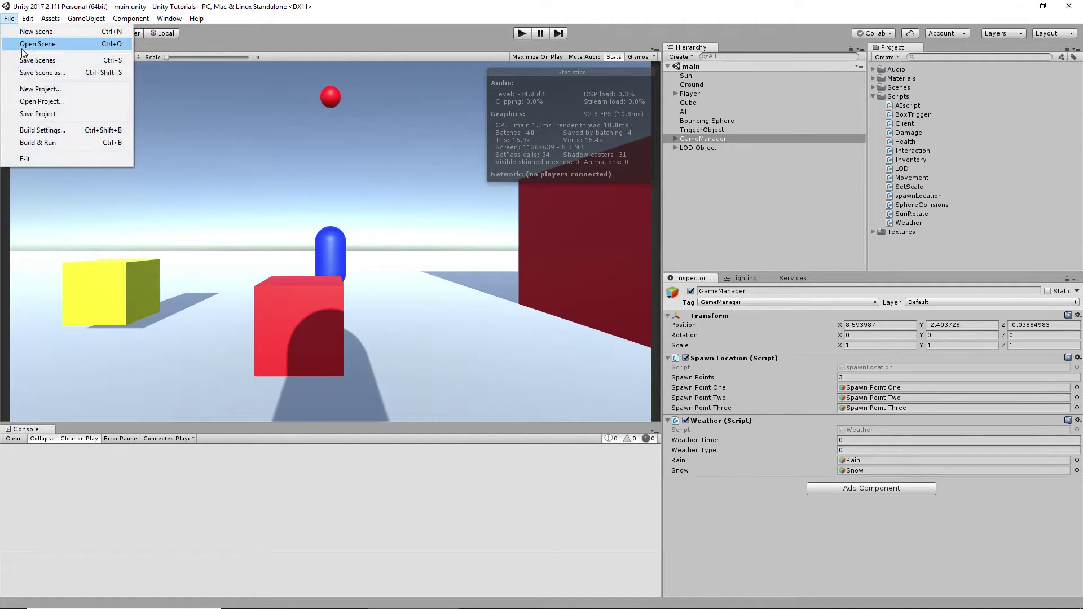
{"action": "left_click", "coordinate": [67, 140]}
{"action": "left_click", "coordinate": [335, 592]}
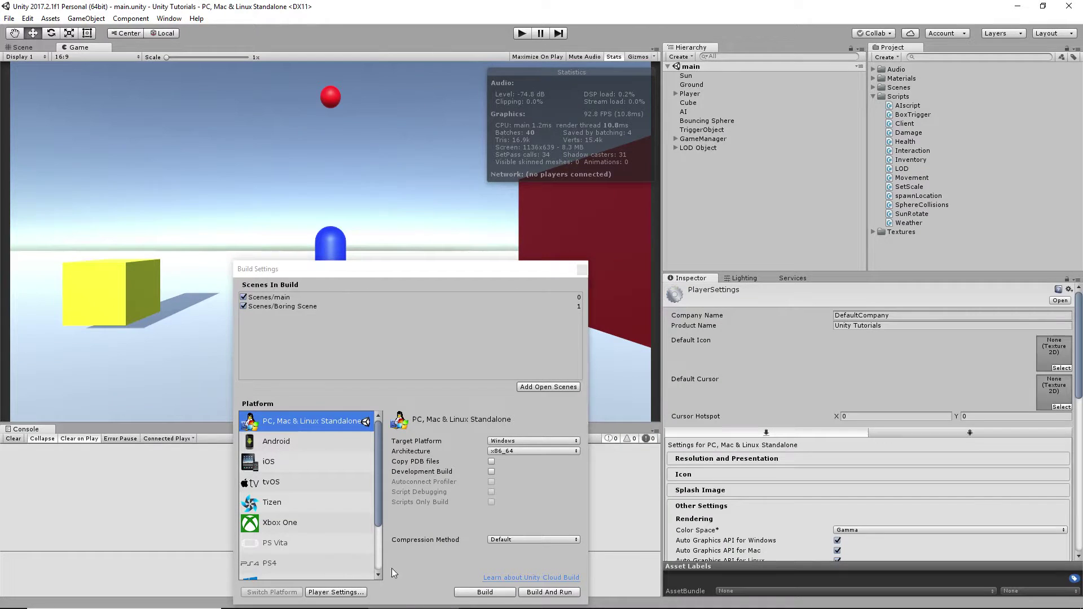
{"action": "scroll", "coordinate": [907, 377], "scroll_direction": "down", "scroll_amount": 4}
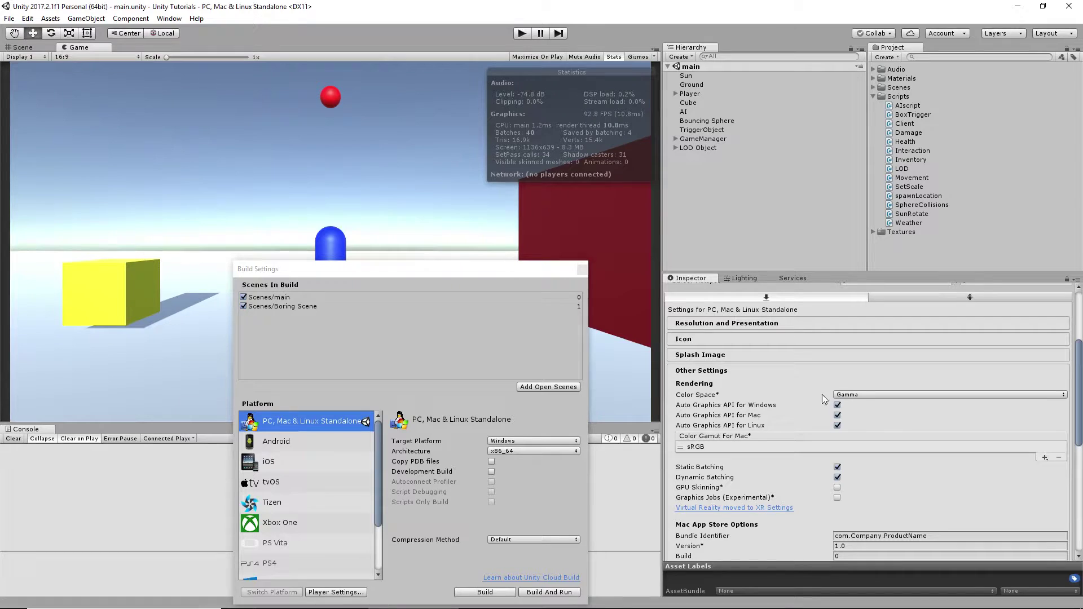
{"action": "left_click_drag", "start_coordinate": [451, 272], "coordinate": [538, 501]}
{"action": "left_click", "coordinate": [867, 395]}
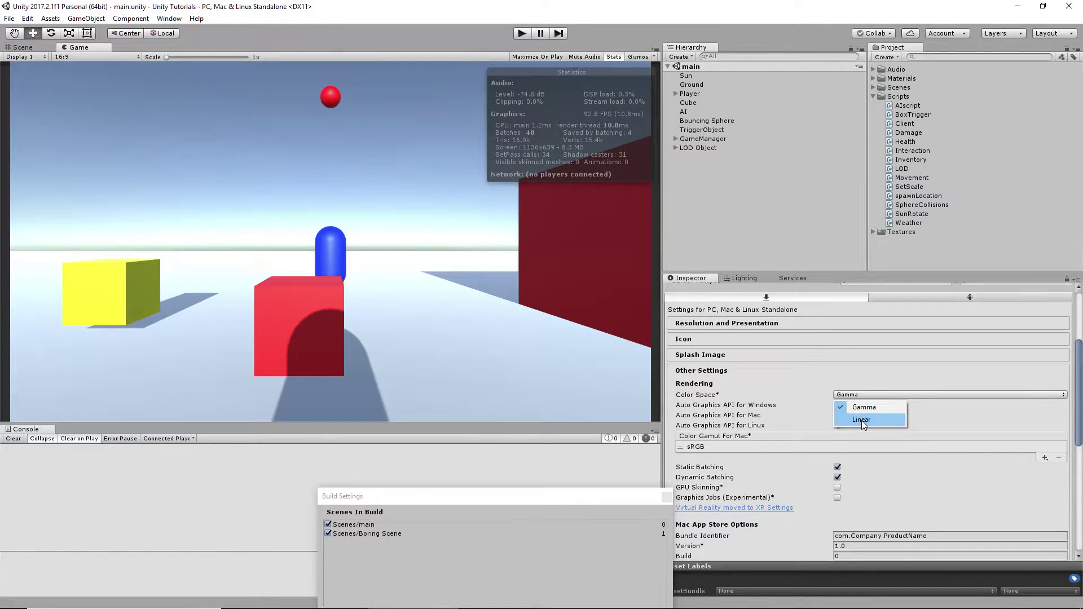
{"action": "left_click", "coordinate": [861, 421]}
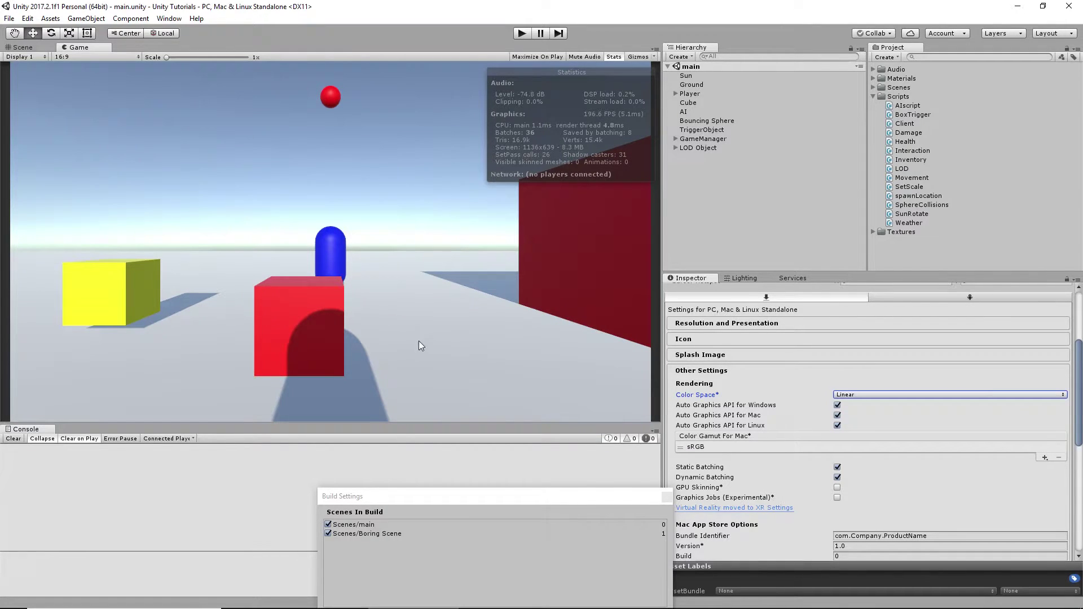
- Examine the scene's lighting, shadows and object colors under the linear color space from several angles
{"action": "left_click", "coordinate": [29, 49]}
{"action": "middle_click_drag", "start_coordinate": [285, 275], "coordinate": [362, 359]}
{"action": "right_click_drag", "start_coordinate": [363, 359], "coordinate": [250, 181]}
{"action": "middle_click_drag", "start_coordinate": [249, 226], "coordinate": [491, 373]}
{"action": "right_click_drag", "start_coordinate": [490, 372], "coordinate": [373, 390]}
{"action": "middle_click_drag", "start_coordinate": [372, 366], "coordinate": [286, 317]}
{"action": "right_click_drag", "start_coordinate": [286, 316], "coordinate": [414, 338]}
{"action": "middle_click_drag", "start_coordinate": [415, 338], "coordinate": [360, 322]}
{"action": "right_click_drag", "start_coordinate": [361, 321], "coordinate": [253, 282]}
{"action": "middle_click_drag", "start_coordinate": [254, 282], "coordinate": [648, 293]}
{"action": "middle_click_drag", "start_coordinate": [225, 297], "coordinate": [1072, 168]}
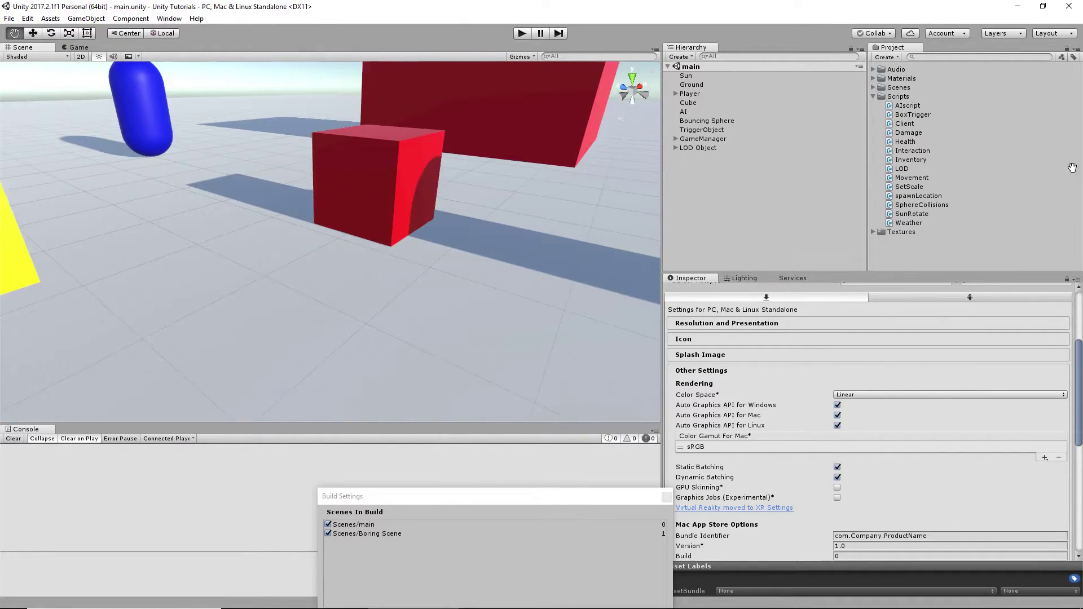
{"action": "right_click_drag", "start_coordinate": [1071, 167], "coordinate": [1008, 229]}
{"action": "scroll", "coordinate": [236, 278], "scroll_direction": "down", "scroll_amount": 5}
{"action": "middle_click_drag", "start_coordinate": [468, 250], "coordinate": [331, 249]}
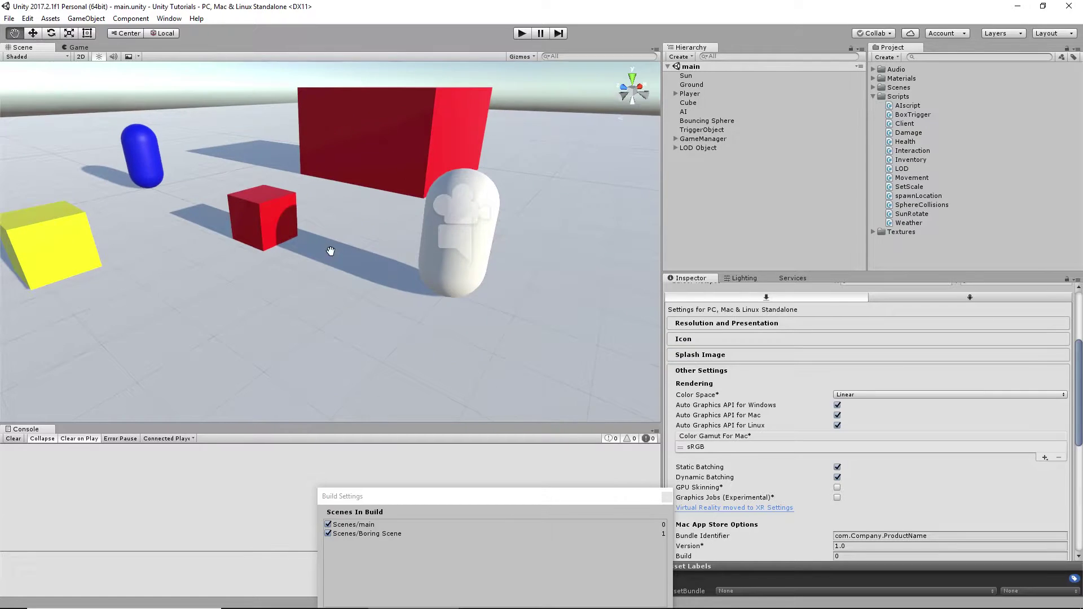
{"action": "right_click_drag", "start_coordinate": [532, 295], "coordinate": [415, 269]}
{"action": "middle_click_drag", "start_coordinate": [430, 279], "coordinate": [377, 265]}
{"action": "scroll", "coordinate": [411, 274], "scroll_direction": "down", "scroll_amount": 4}
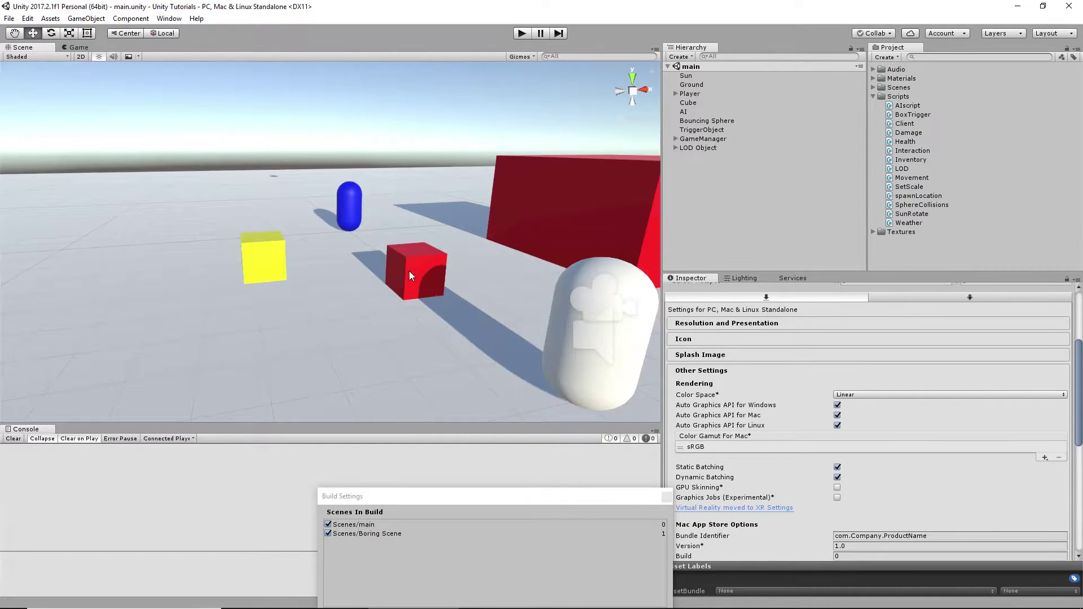
{"action": "right_click_drag", "start_coordinate": [547, 330], "coordinate": [630, 347]}
{"action": "right_click_drag", "start_coordinate": [546, 352], "coordinate": [418, 316]}
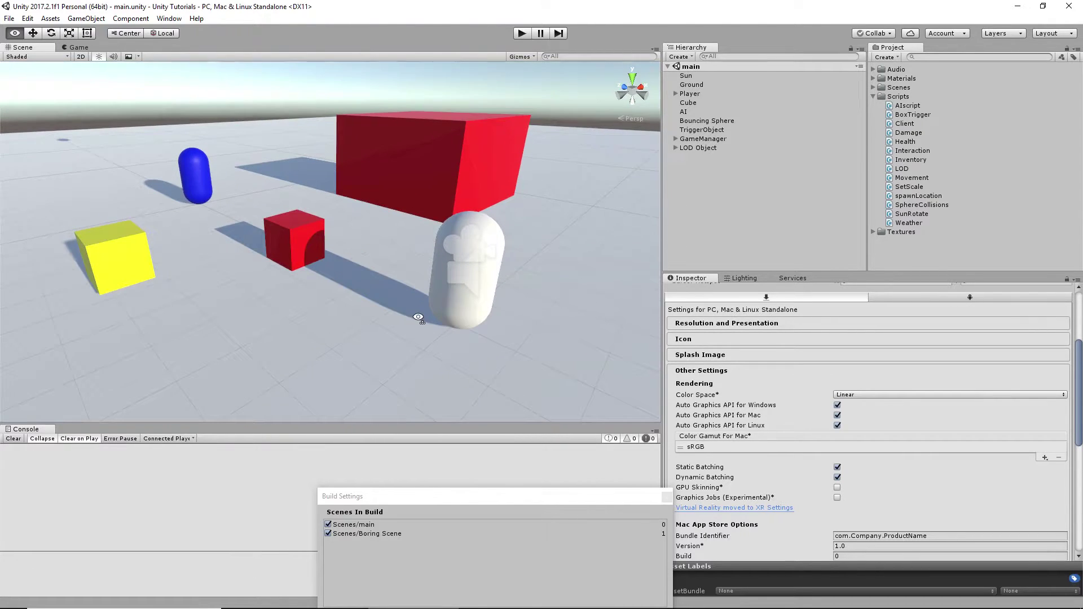
- Close the Build Settings window, look over the player settings, and run the scene
{"action": "left_click", "coordinate": [667, 497]}
{"action": "scroll", "coordinate": [870, 362], "scroll_direction": "up", "scroll_amount": 4}
{"action": "scroll", "coordinate": [890, 496], "scroll_direction": "down", "scroll_amount": 7}
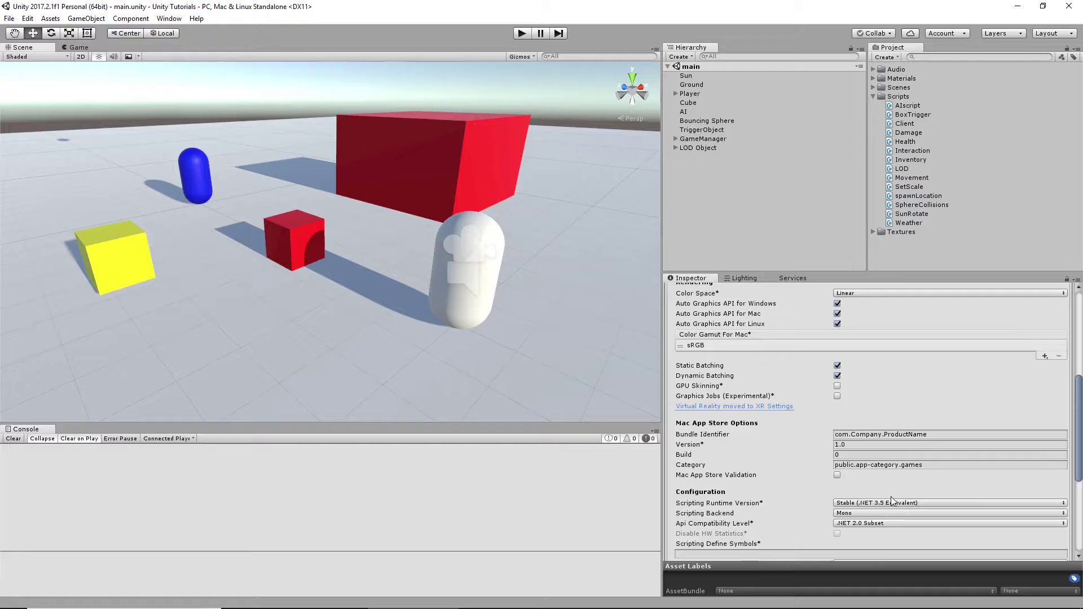
{"action": "scroll", "coordinate": [874, 451], "scroll_direction": "up", "scroll_amount": 5}
{"action": "left_click", "coordinate": [522, 33]}
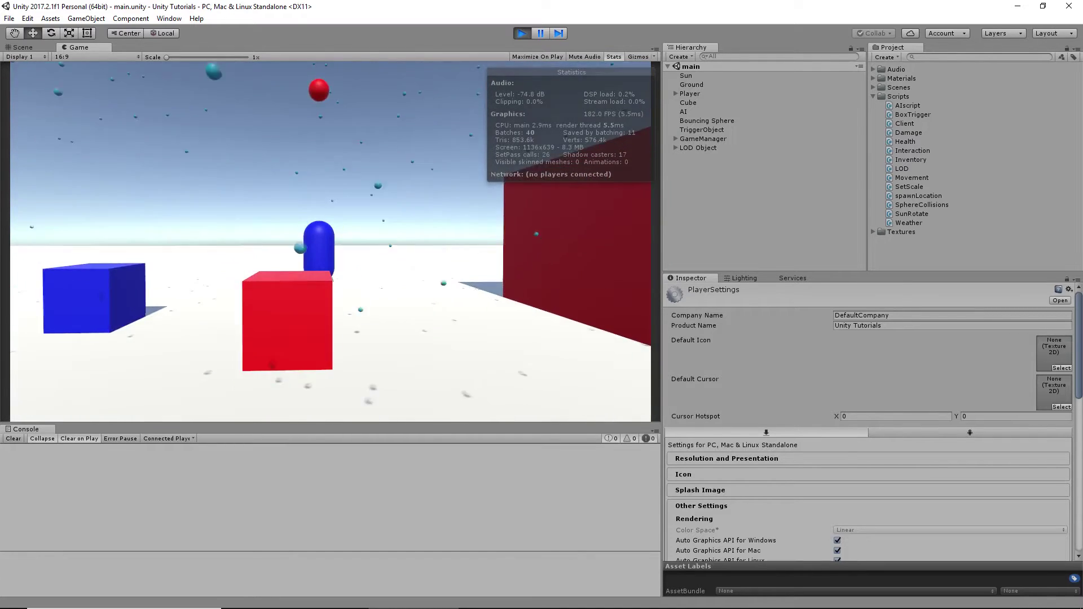
- Set the GameManager's Weather Type to 0 in the running scene
{"action": "key", "text": "Escape"}
{"action": "left_click", "coordinate": [699, 94]}
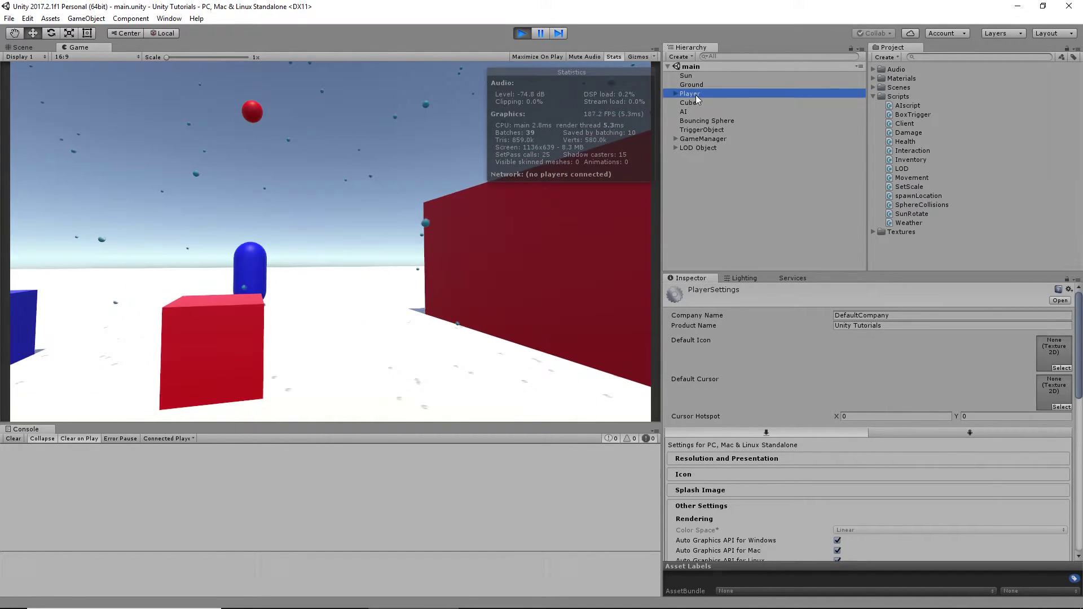
{"action": "left_click", "coordinate": [695, 140]}
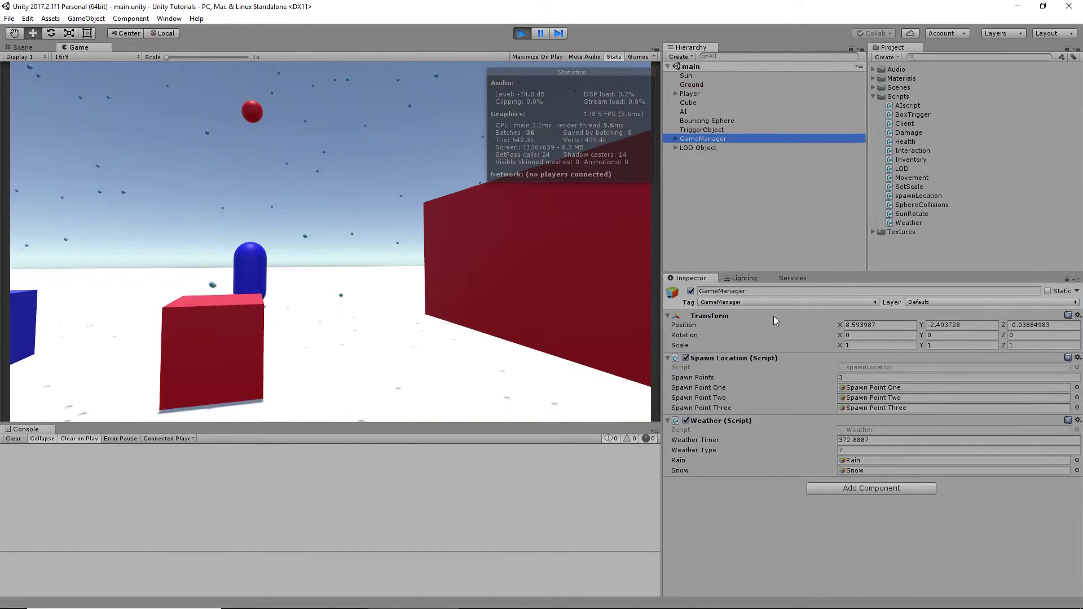
{"action": "left_click_drag", "start_coordinate": [830, 449], "coordinate": [822, 451]}
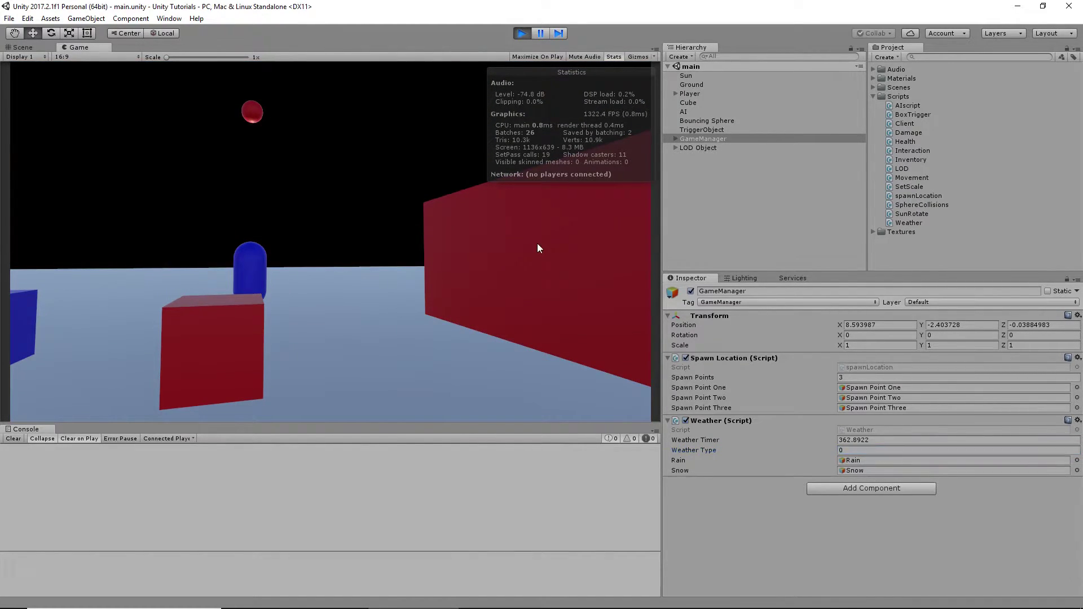
- Move through the running scene and check its frame rate statistics without rain or snow
{"action": "key", "text": "w"}
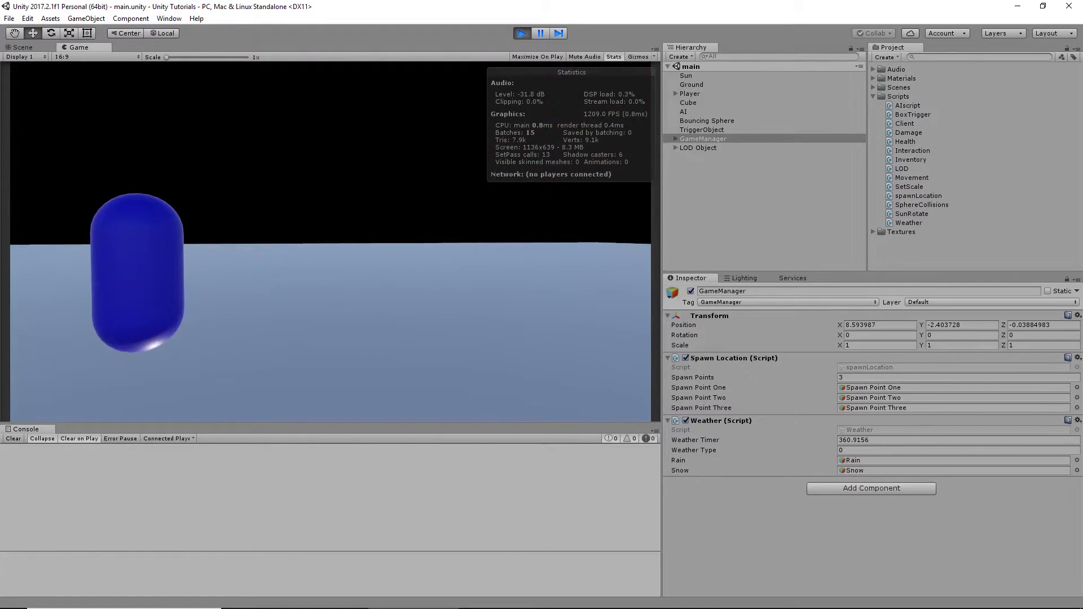
{"action": "key", "text": "s"}
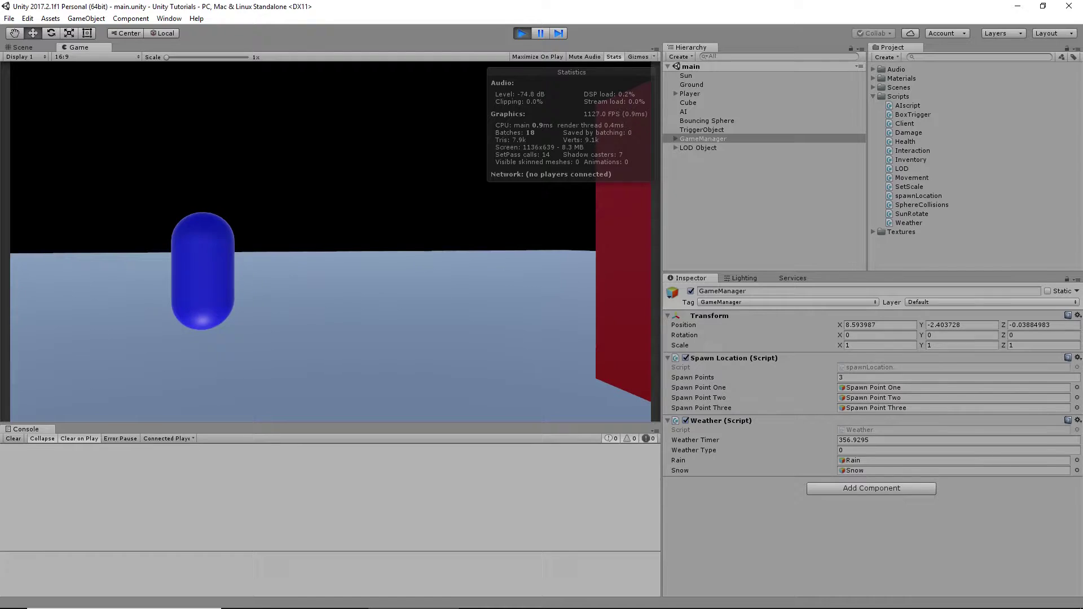
{"action": "key", "text": "a"}
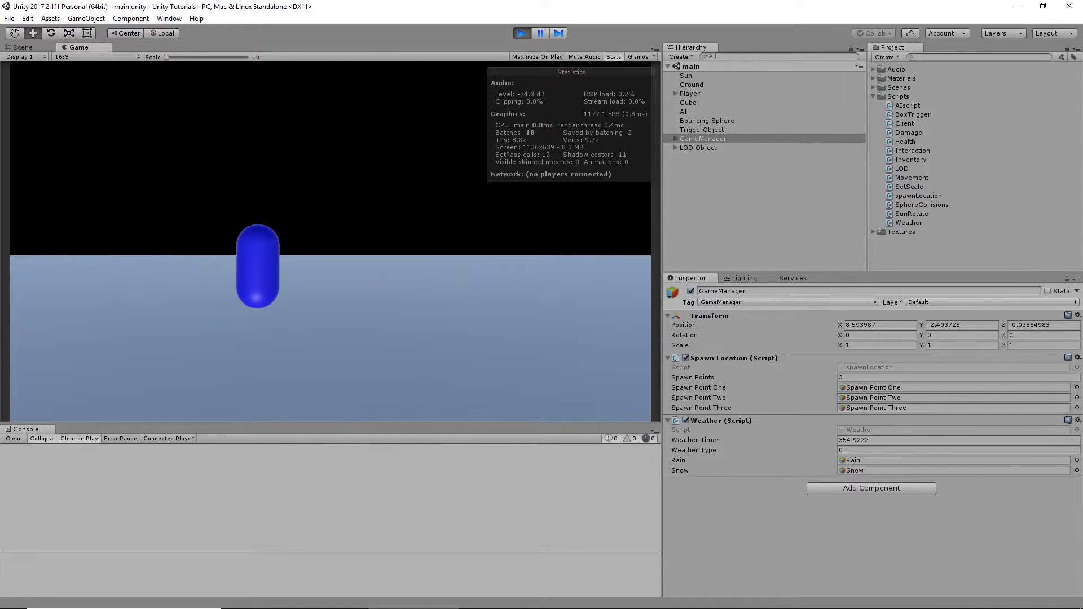
{"action": "key", "text": "d"}
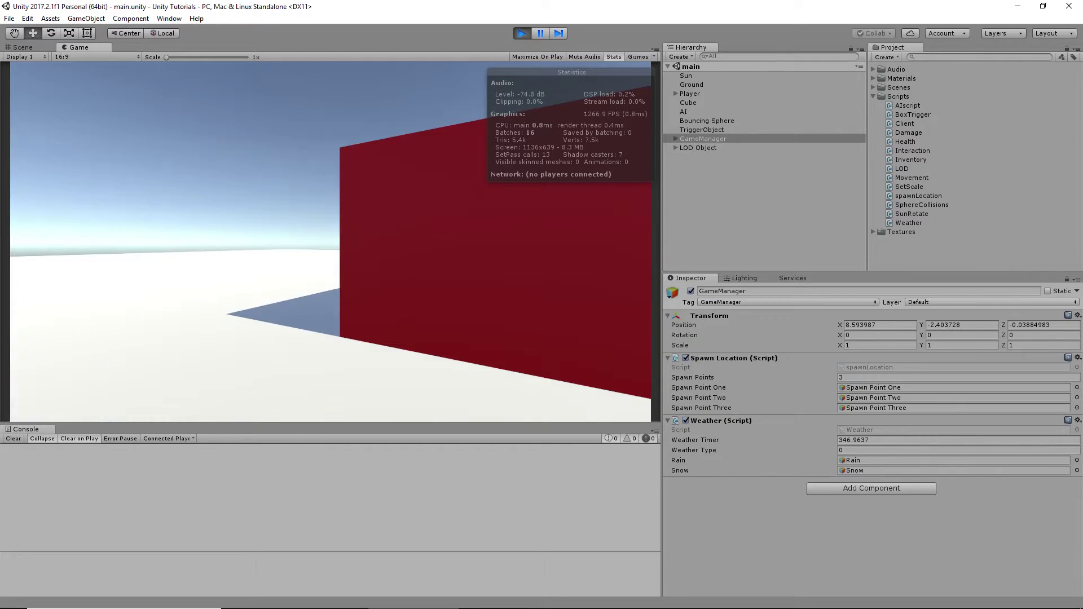
{"action": "left_click", "coordinate": [418, 286]}
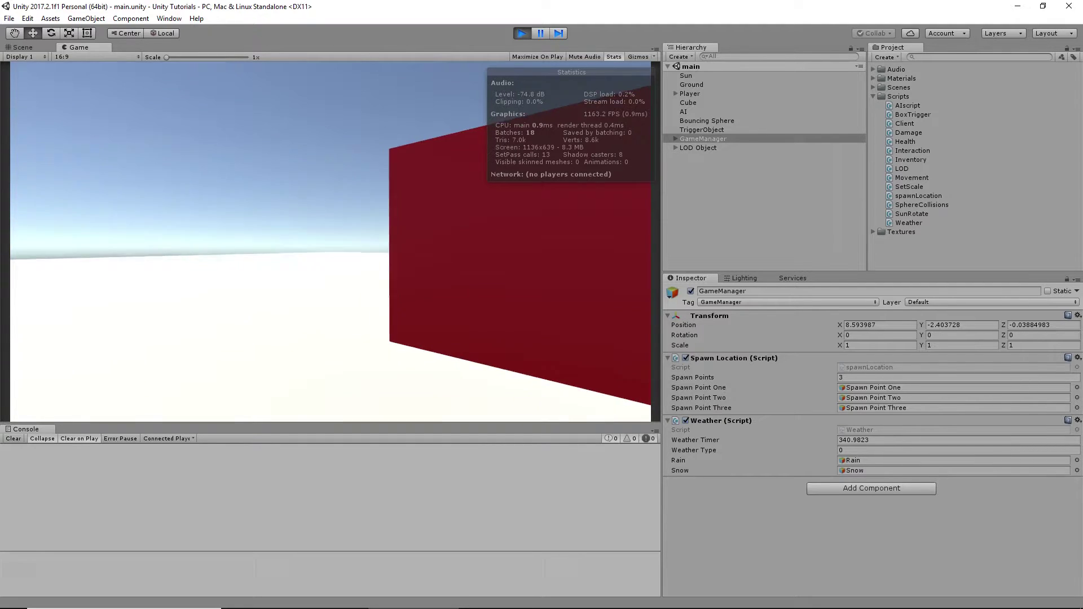
- Switch to Notepad and add a "Linear:" heading with the value 1200 below the Gamma values
{"action": "key", "text": "Escape"}
{"action": "mouse_move", "coordinate": [720, 588]}
{"action": "left_click", "coordinate": [795, 601]}
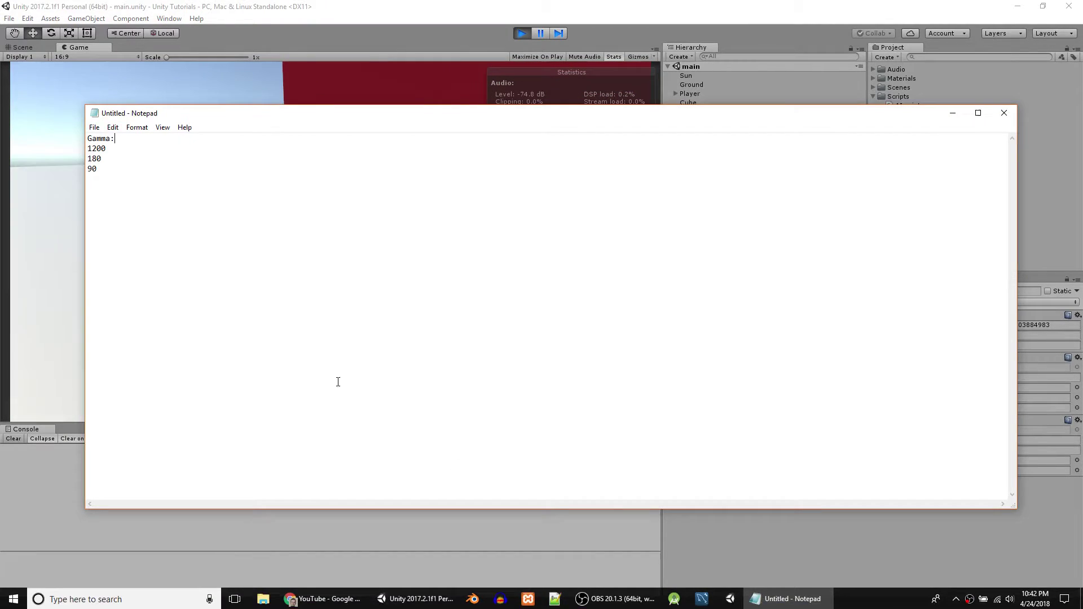
{"action": "key", "text": "Return"}
{"action": "key", "text": "Return"}
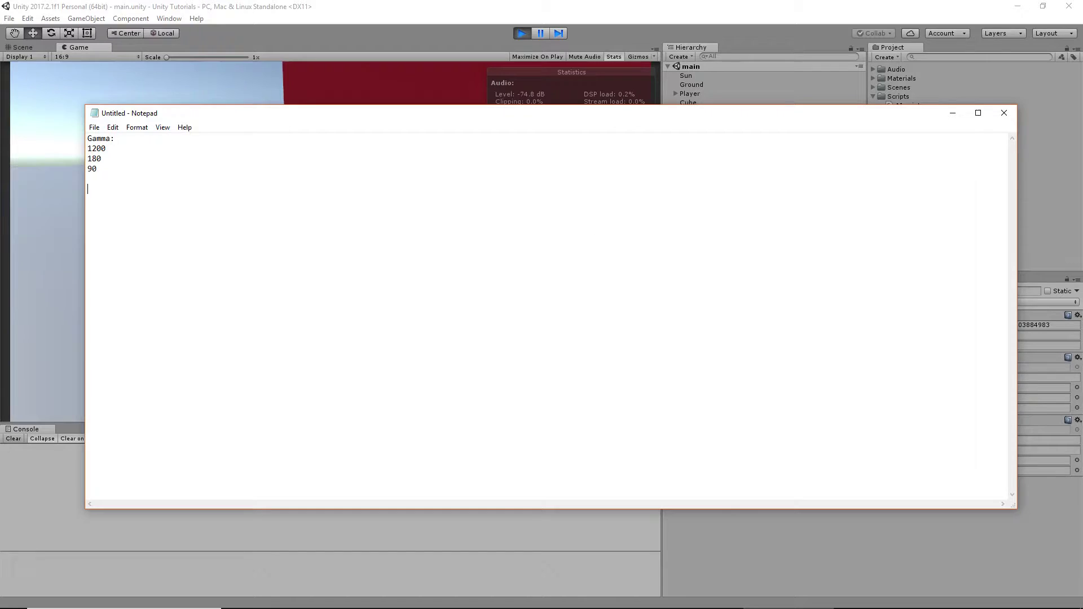
{"action": "type", "text": "Linear:"}
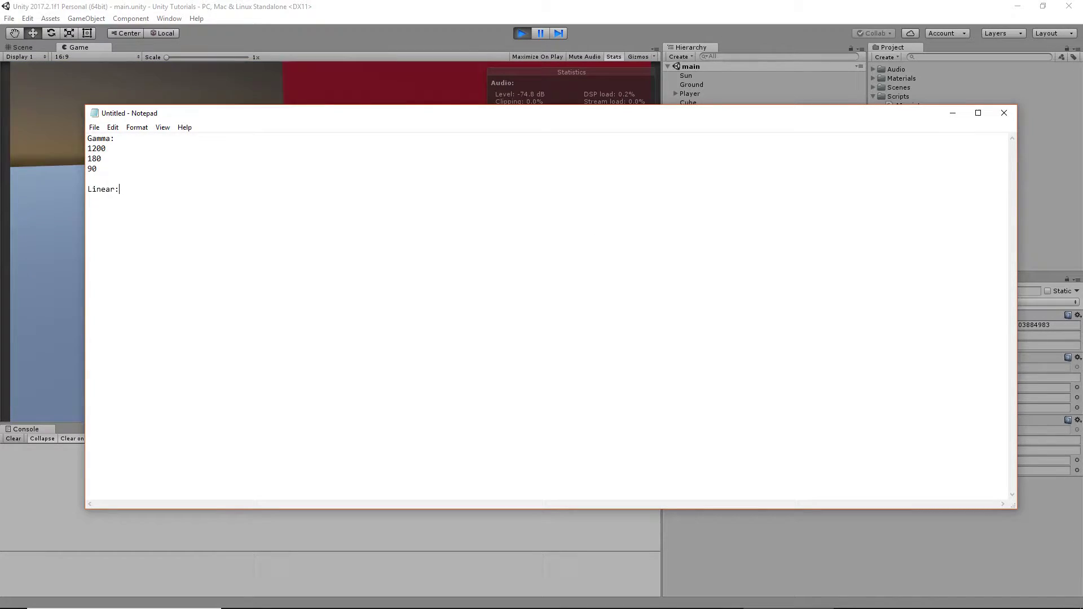
{"action": "key", "text": "Return"}
{"action": "type", "text": "1200"}
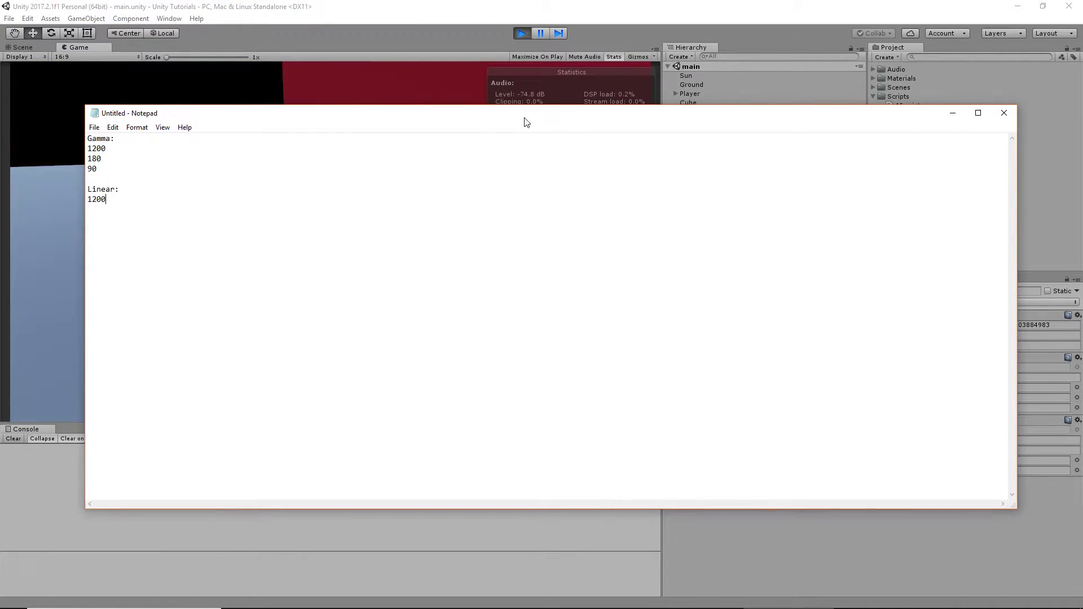
- Set the Weather Type to 5 in Unity and note 180 under the Linear heading in Notepad
{"action": "left_click", "coordinate": [444, 87]}
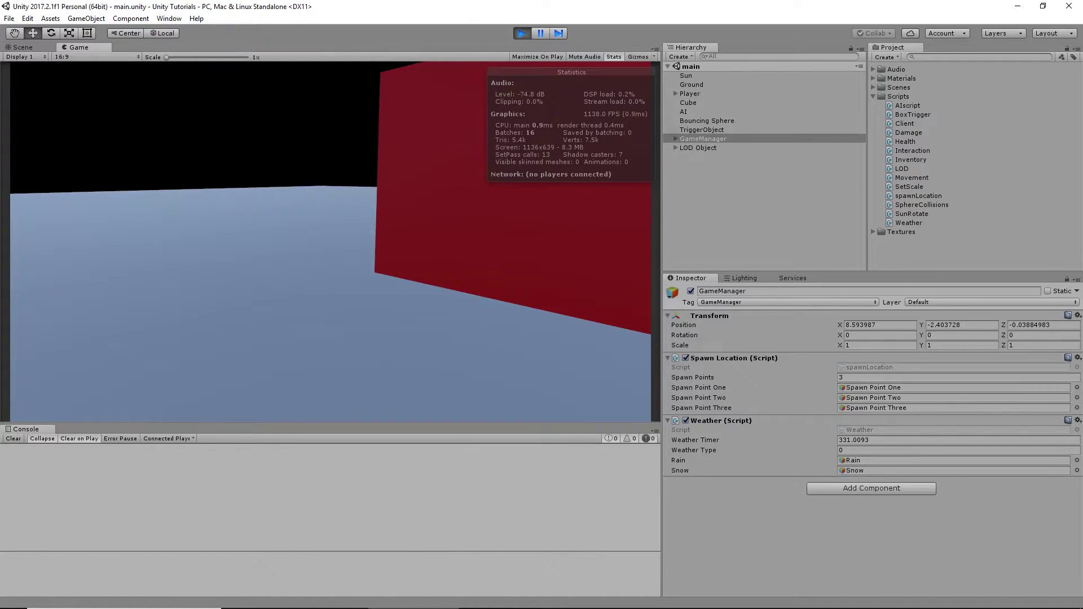
{"action": "left_click_drag", "start_coordinate": [812, 450], "coordinate": [817, 450]}
{"action": "left_click", "coordinate": [478, 306]}
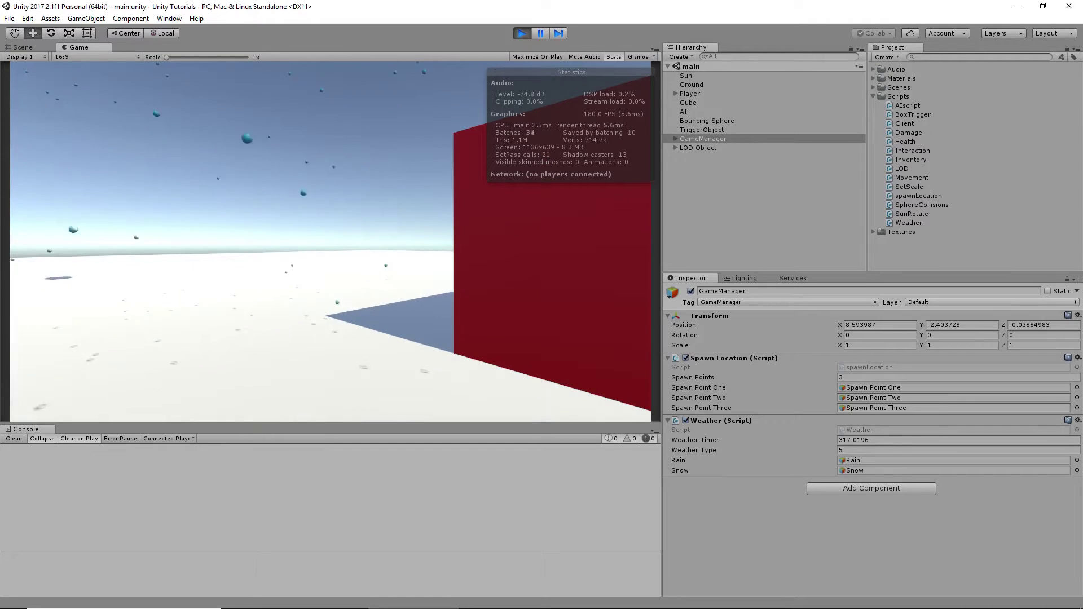
{"action": "left_click", "coordinate": [775, 598]}
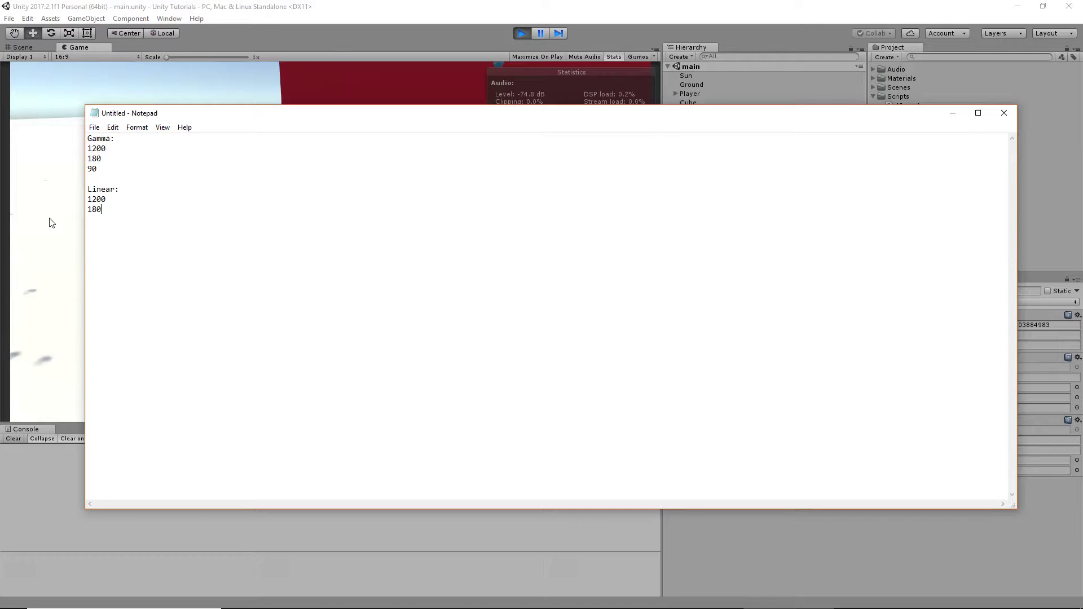
- Set the Weather Type to 10 in Unity and note 92 as the third Linear value in Notepad
{"action": "left_click", "coordinate": [58, 194]}
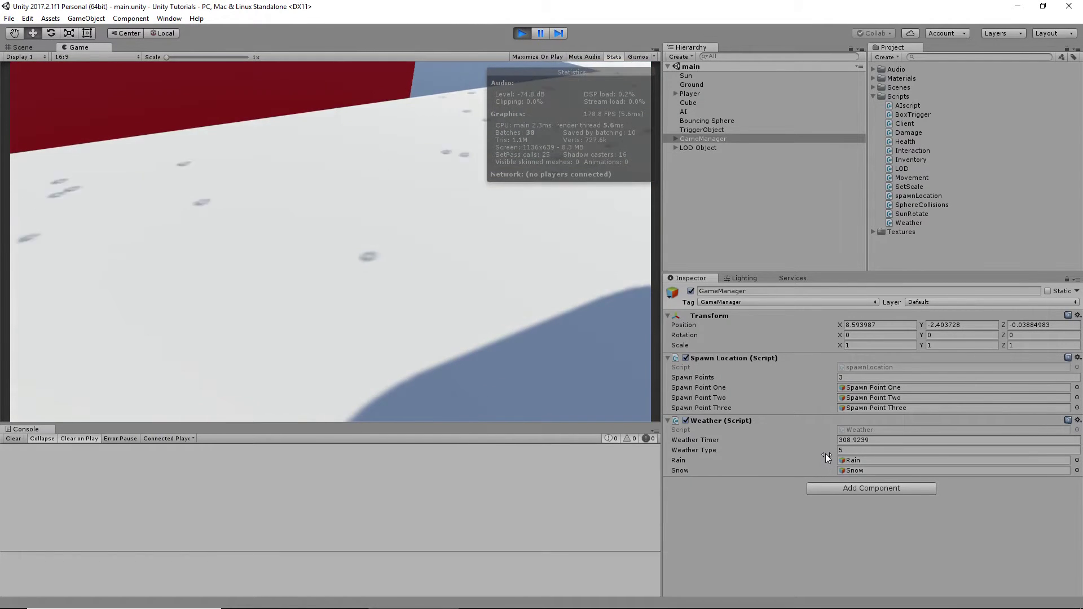
{"action": "left_click", "coordinate": [827, 450]}
{"action": "type", "text": "10"}
{"action": "left_click", "coordinate": [575, 361]}
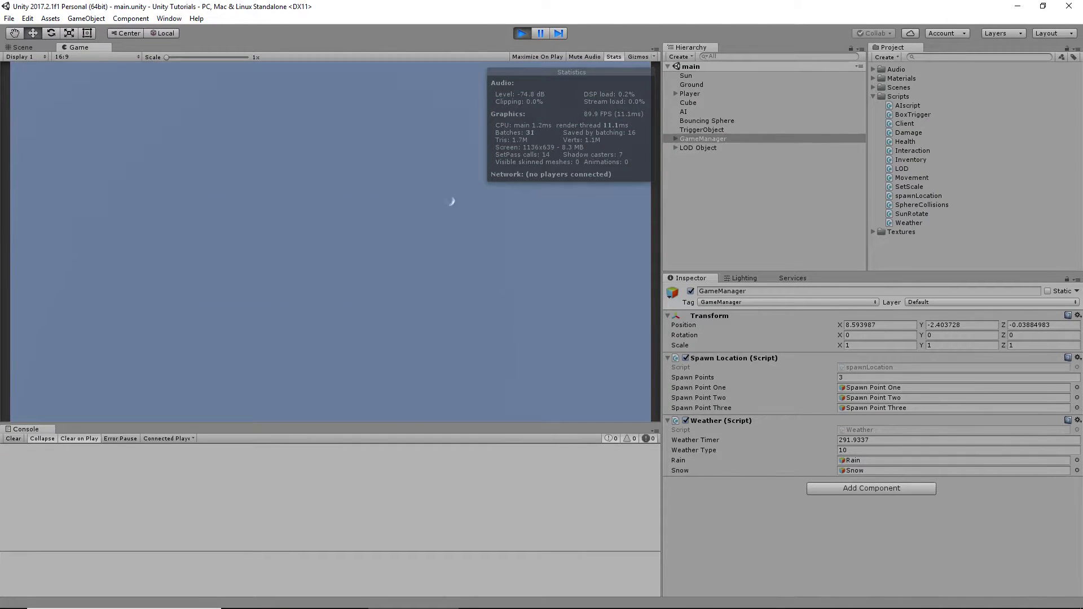
{"action": "left_click", "coordinate": [773, 601]}
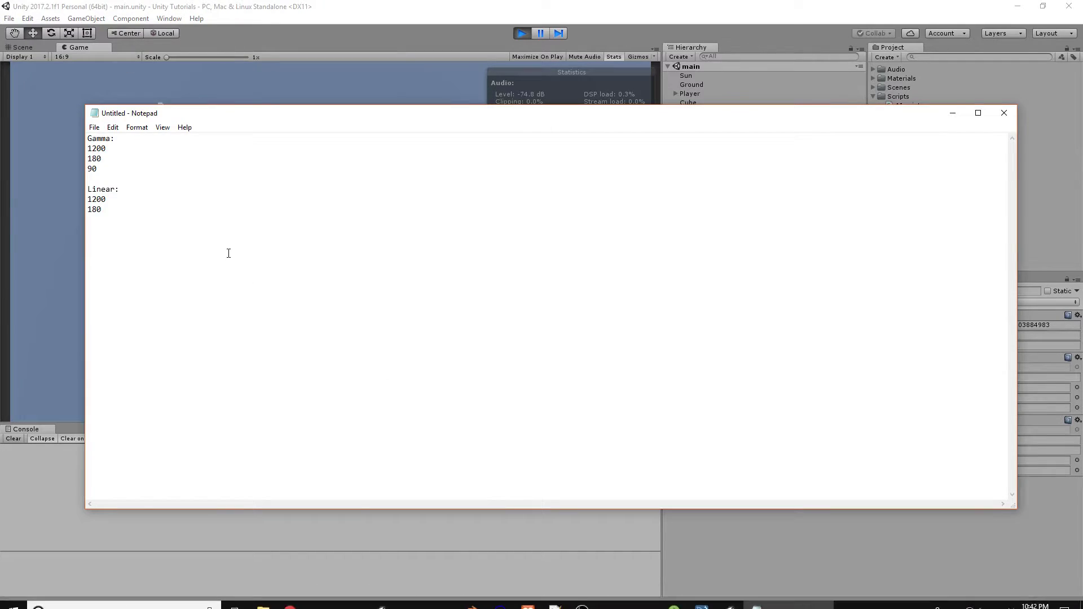
{"action": "key", "text": "Return"}
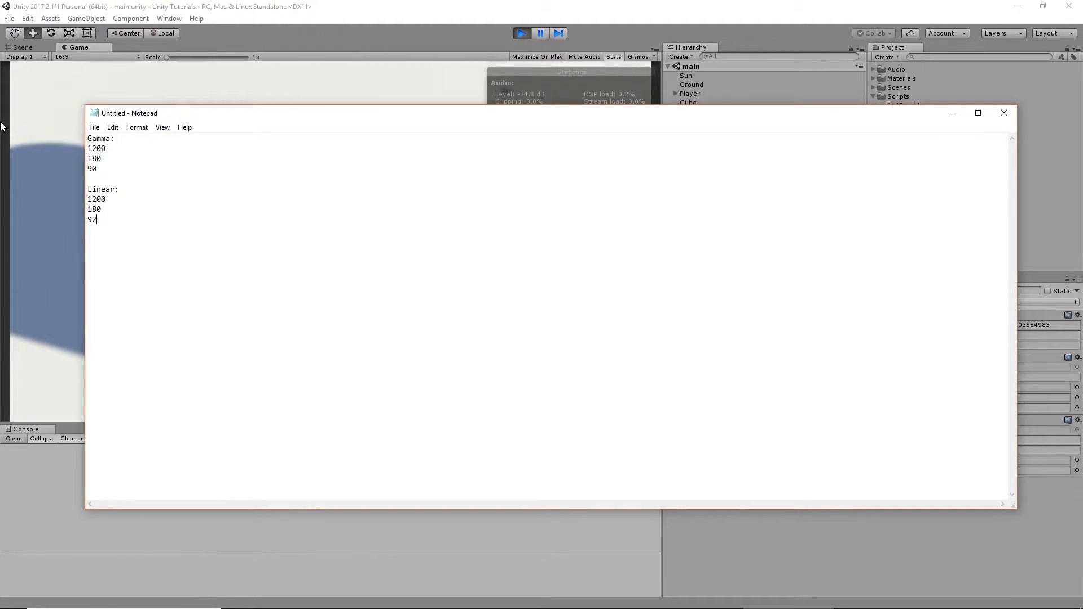
- Return to Unity, stop the running scene, and assign the Sun light as the Sun Source in the lighting settings
{"action": "left_click", "coordinate": [8, 189]}
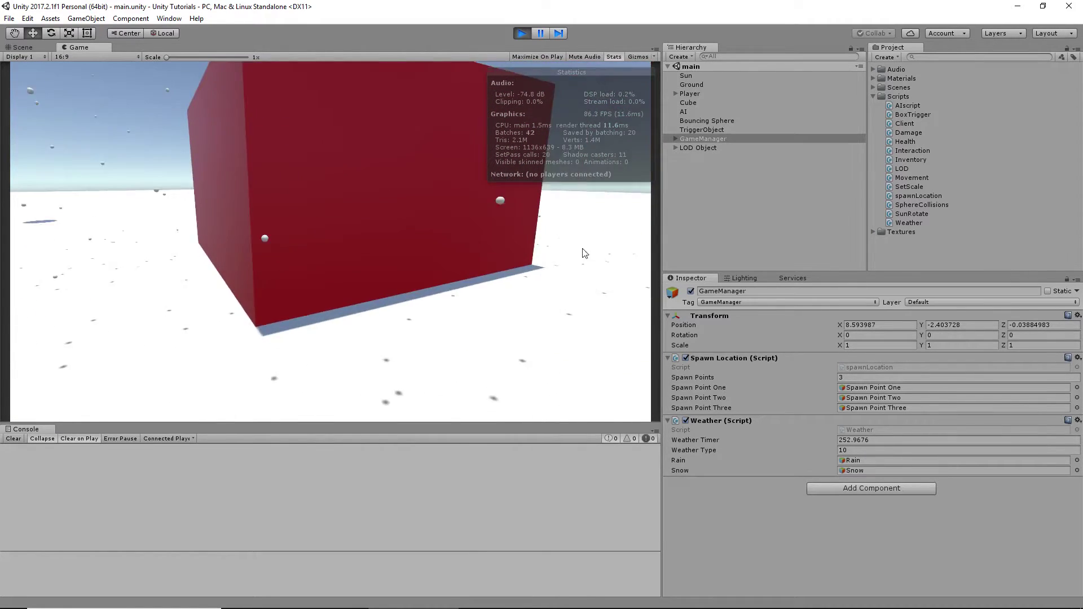
{"action": "left_click", "coordinate": [518, 35]}
{"action": "left_click", "coordinate": [753, 278]}
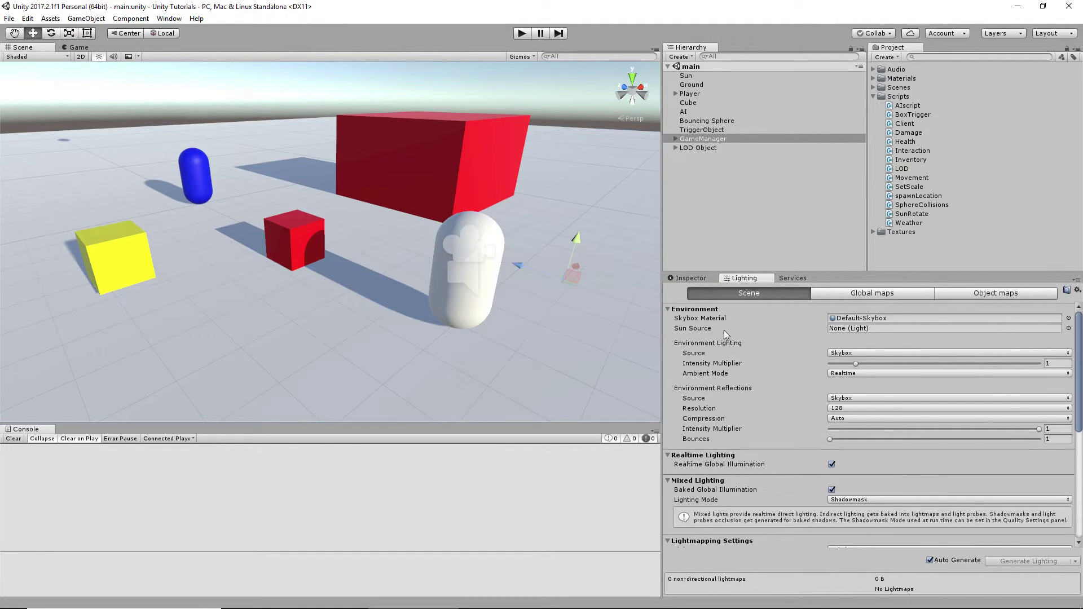
{"action": "left_click_drag", "start_coordinate": [678, 80], "coordinate": [819, 337]}
- Run the scene, move around to examine the sky, sun and object lighting by day and night, and stop it
{"action": "left_click", "coordinate": [523, 33]}
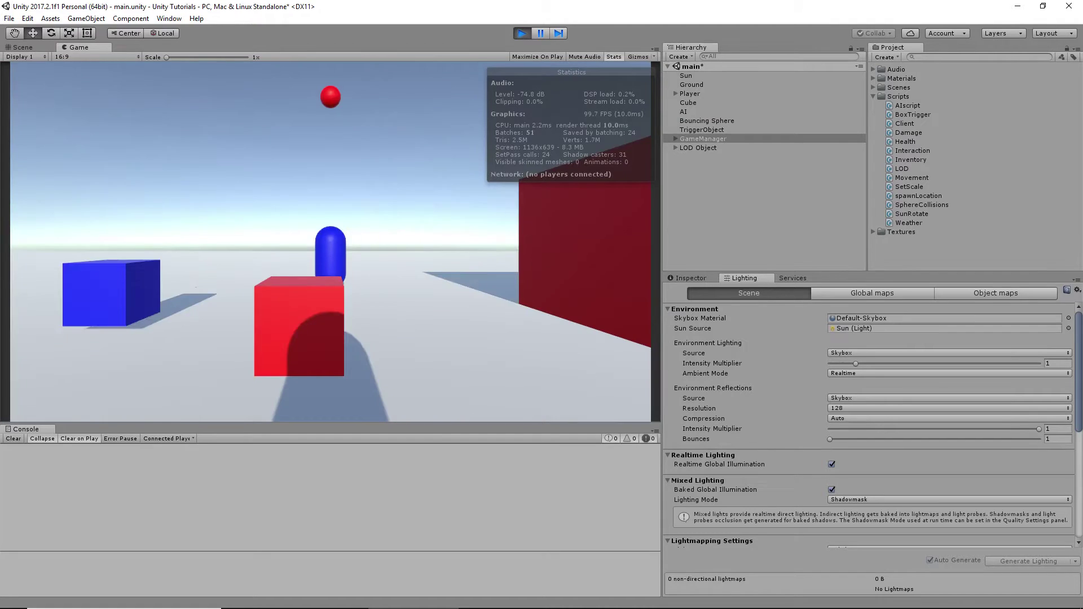
{"action": "key", "text": "w"}
{"action": "key", "text": "w"}
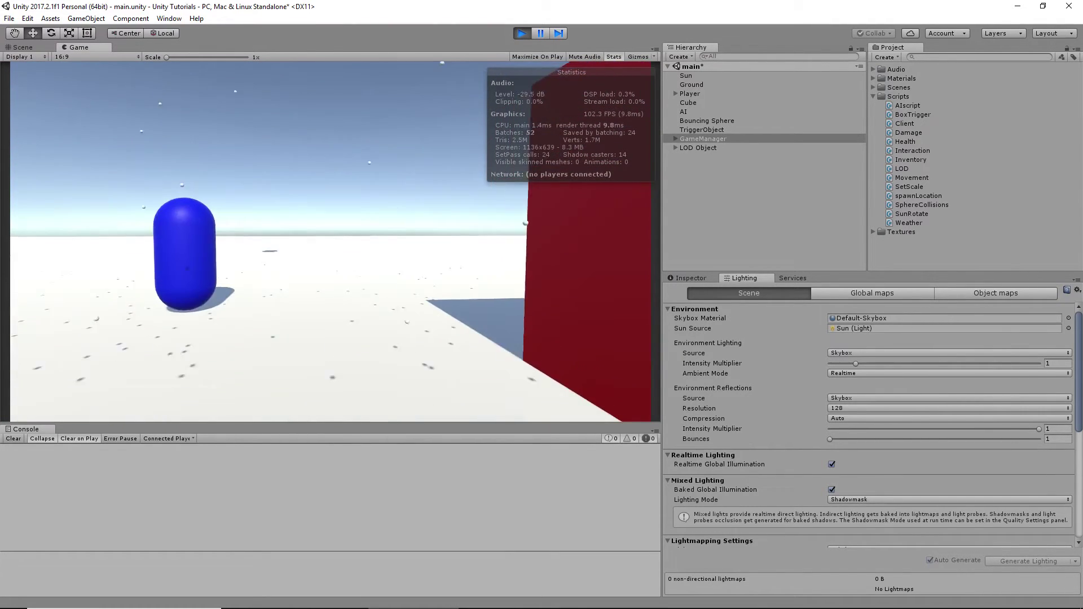
{"action": "key", "text": "w"}
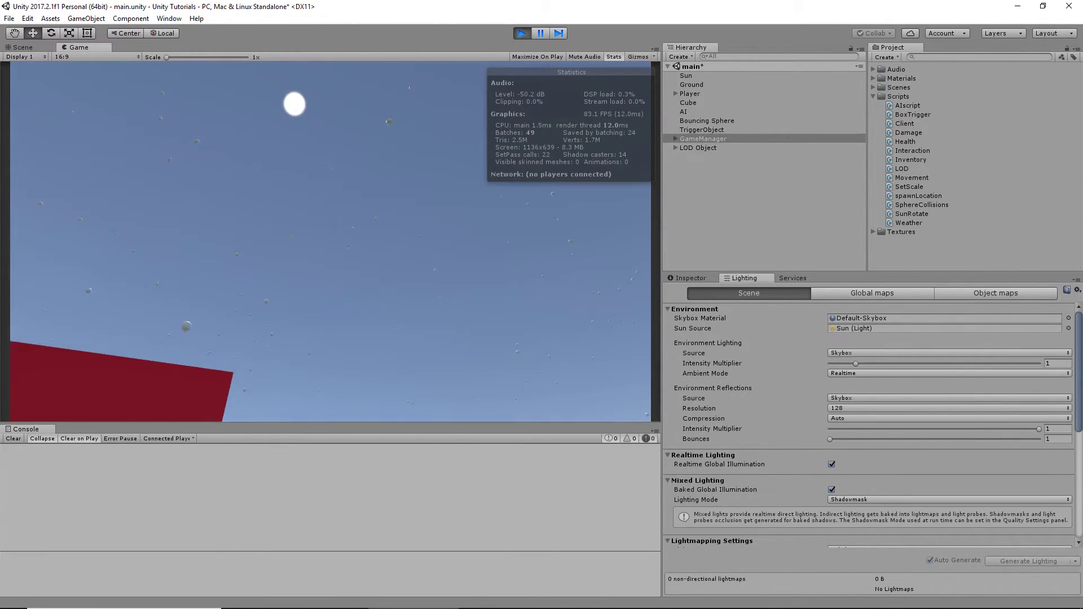
{"action": "key", "text": "w"}
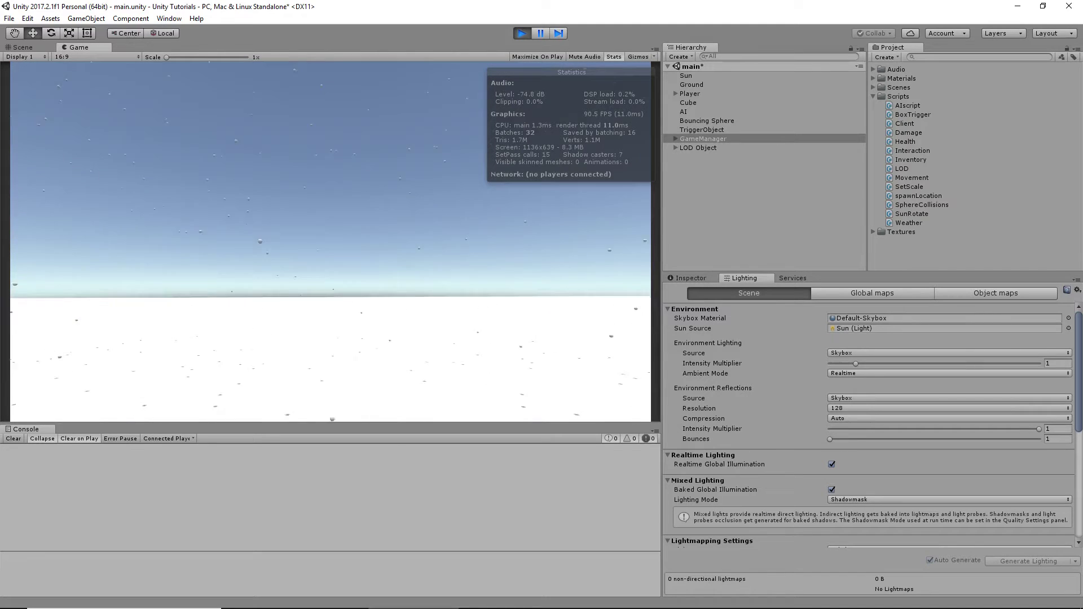
{"action": "key", "text": "w"}
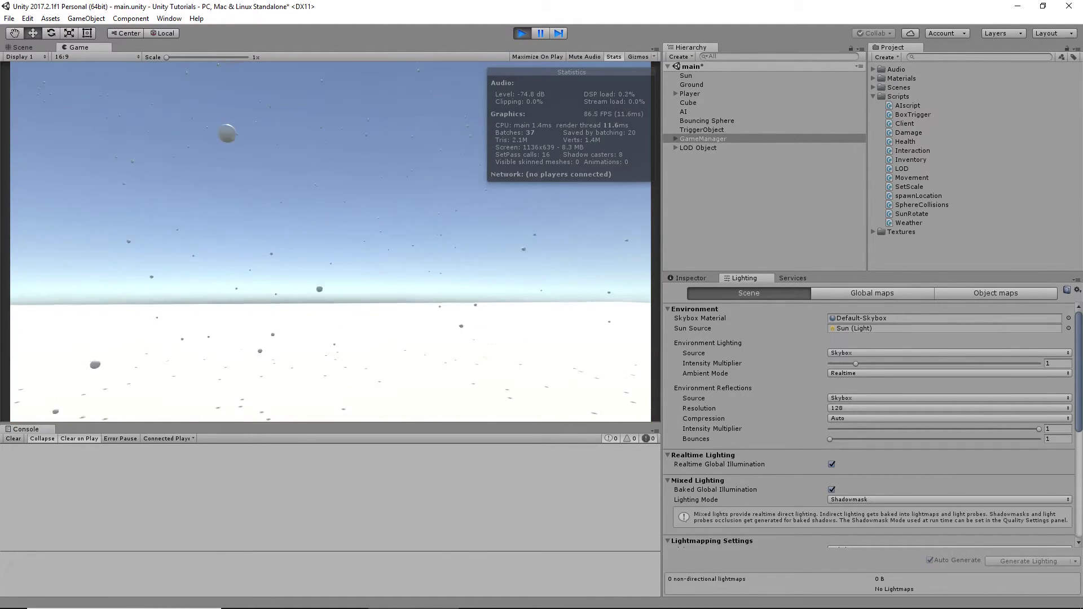
{"action": "key", "text": "w"}
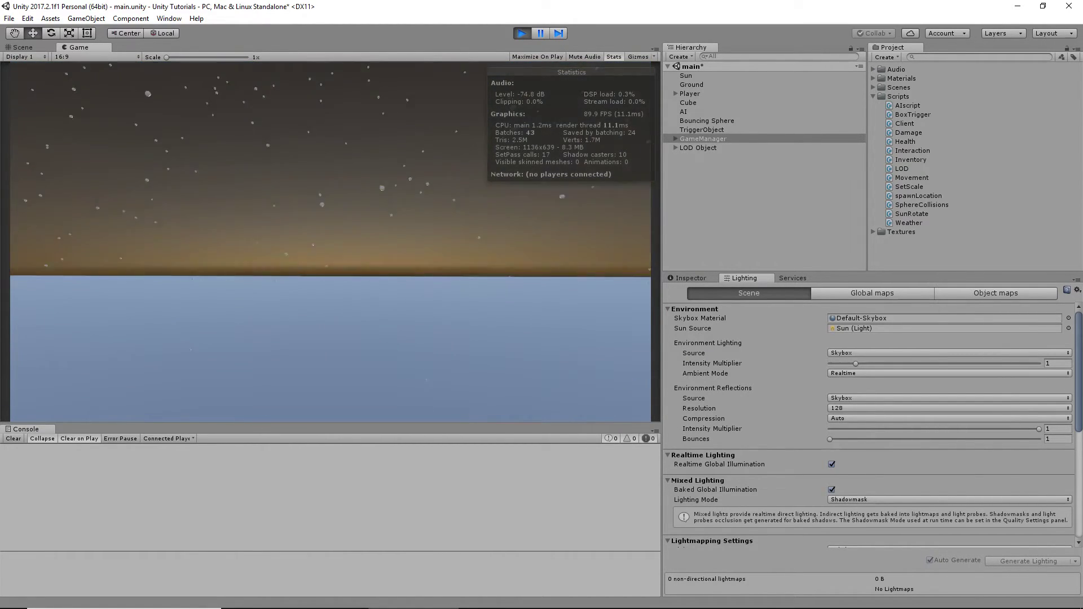
{"action": "key", "text": "d"}
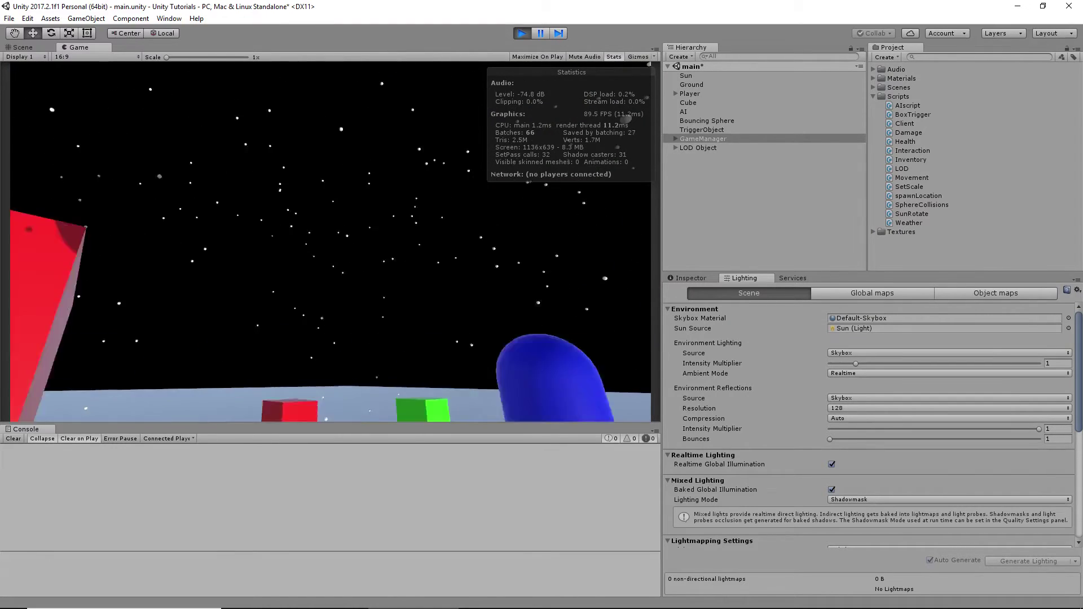
{"action": "key", "text": "w"}
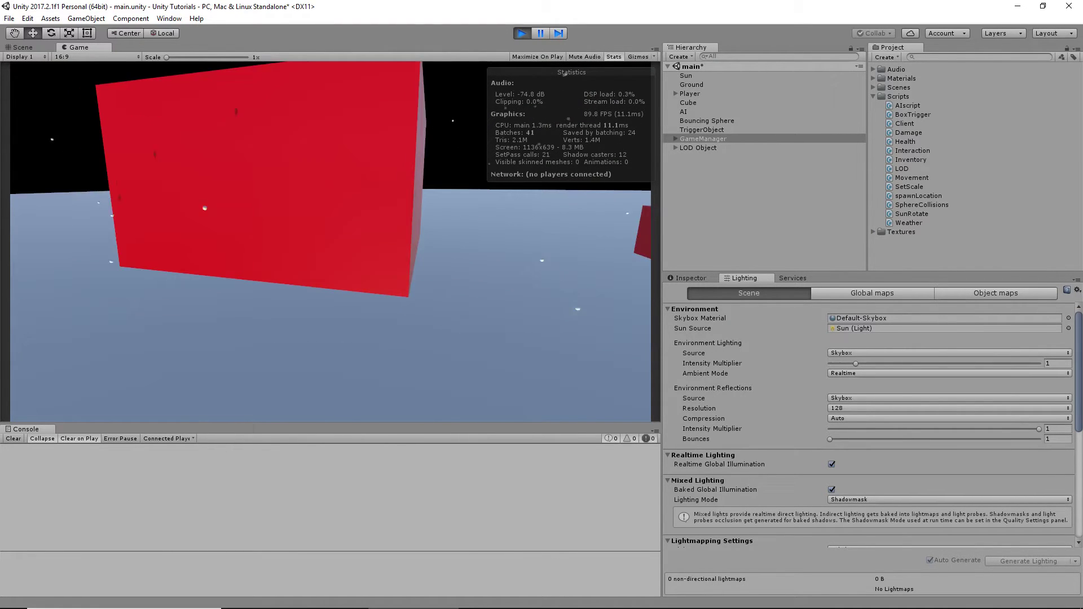
{"action": "key", "text": "w"}
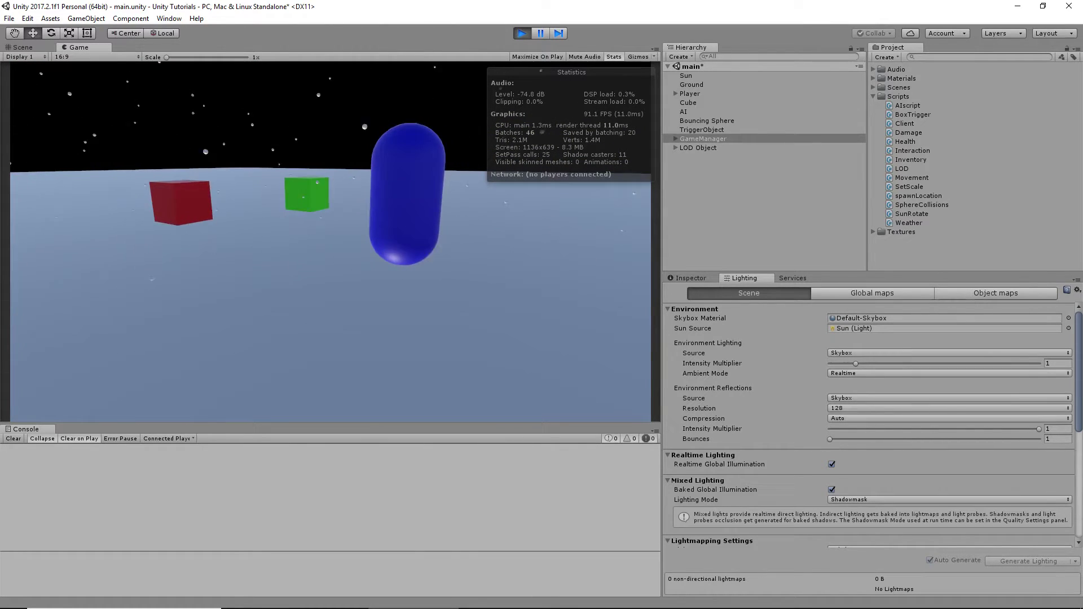
{"action": "key", "text": "Escape"}
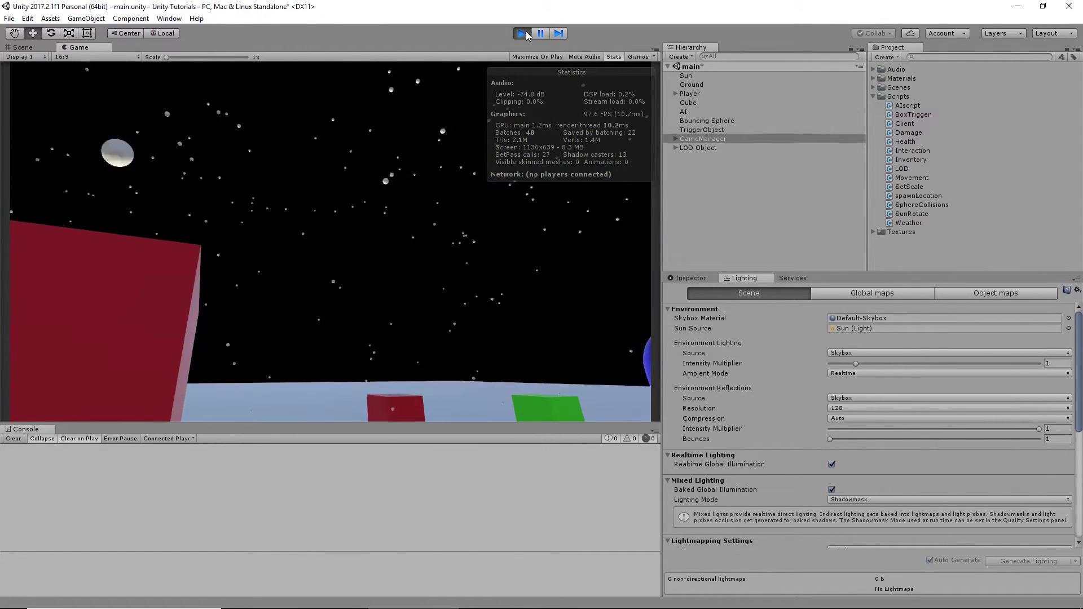
{"action": "key", "text": "ctrl+p"}
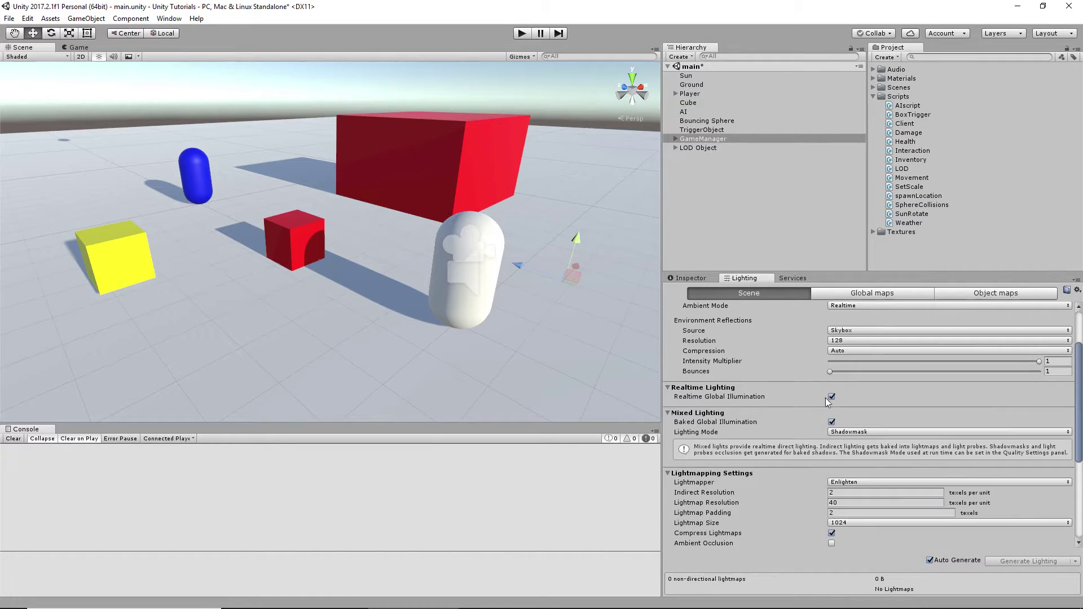
- Look over the options for the environment reflections' resolution and source and for the environment lighting source
{"action": "left_click", "coordinate": [865, 406]}
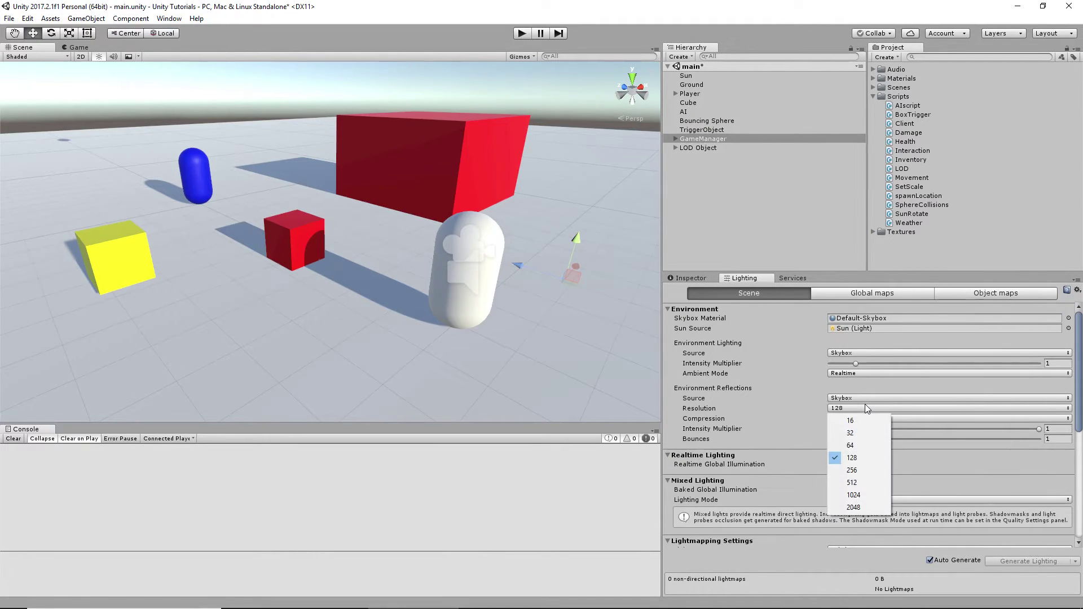
{"action": "left_click", "coordinate": [858, 400]}
{"action": "left_click", "coordinate": [857, 398]}
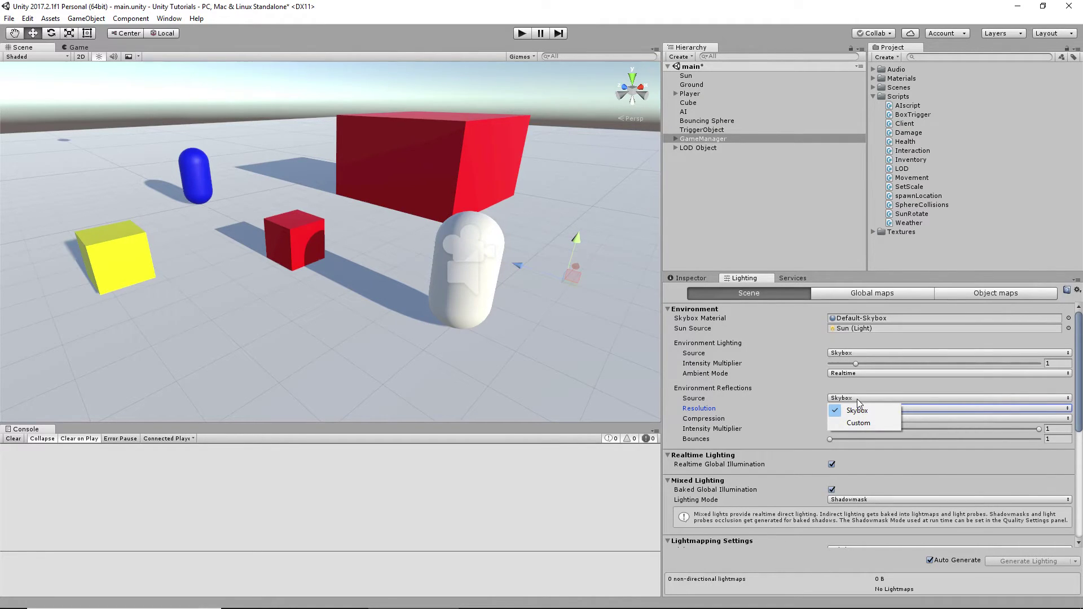
{"action": "left_click", "coordinate": [846, 355]}
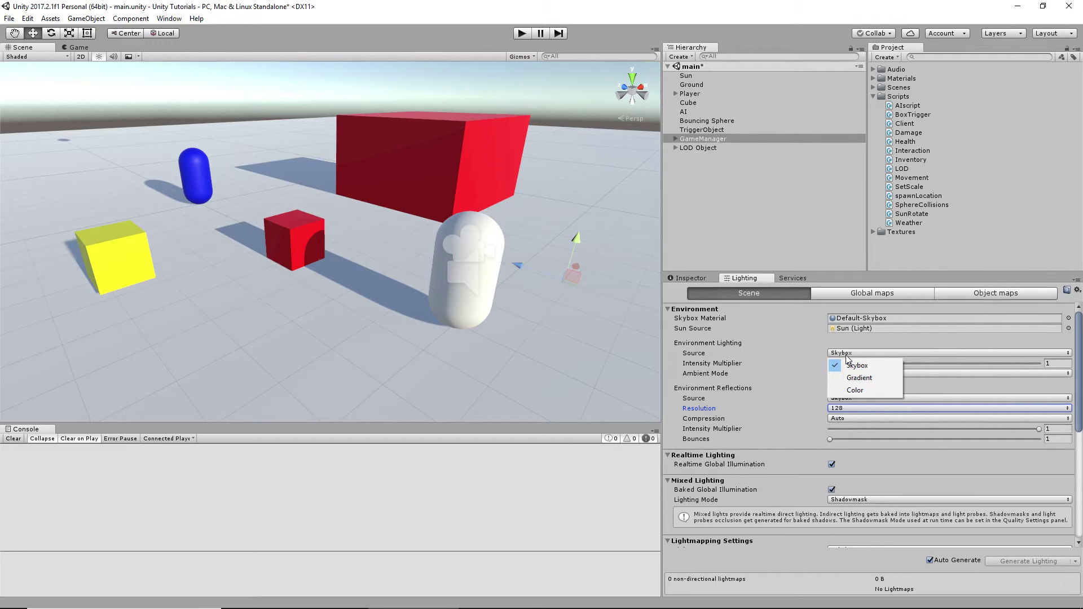
- Keep Skybox as the environment lighting source and look over the global maps and object maps
{"action": "left_click", "coordinate": [867, 366]}
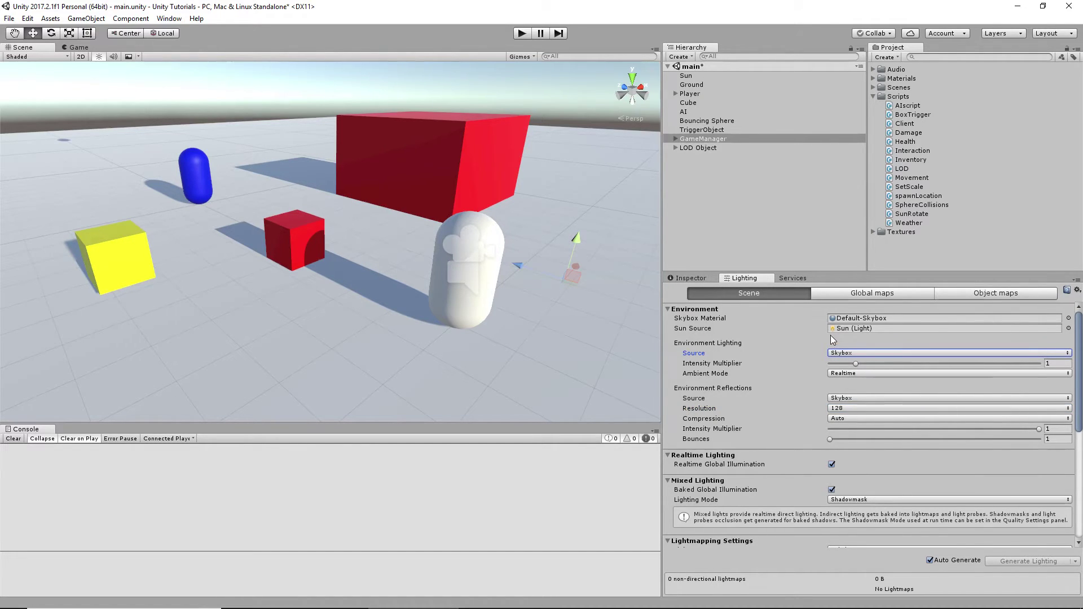
{"action": "left_click", "coordinate": [877, 293]}
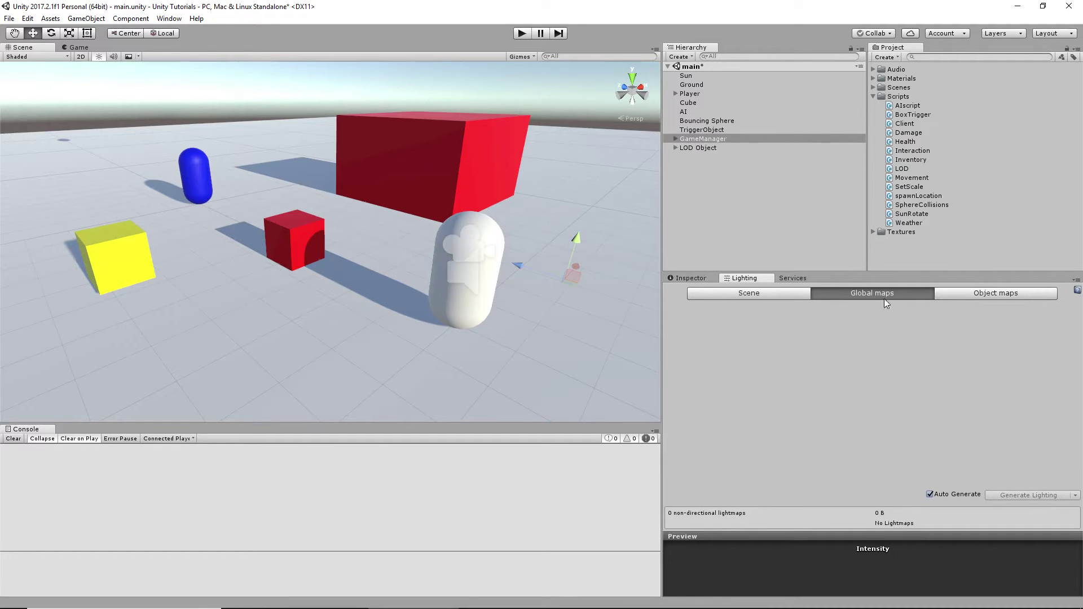
{"action": "left_click", "coordinate": [970, 297]}
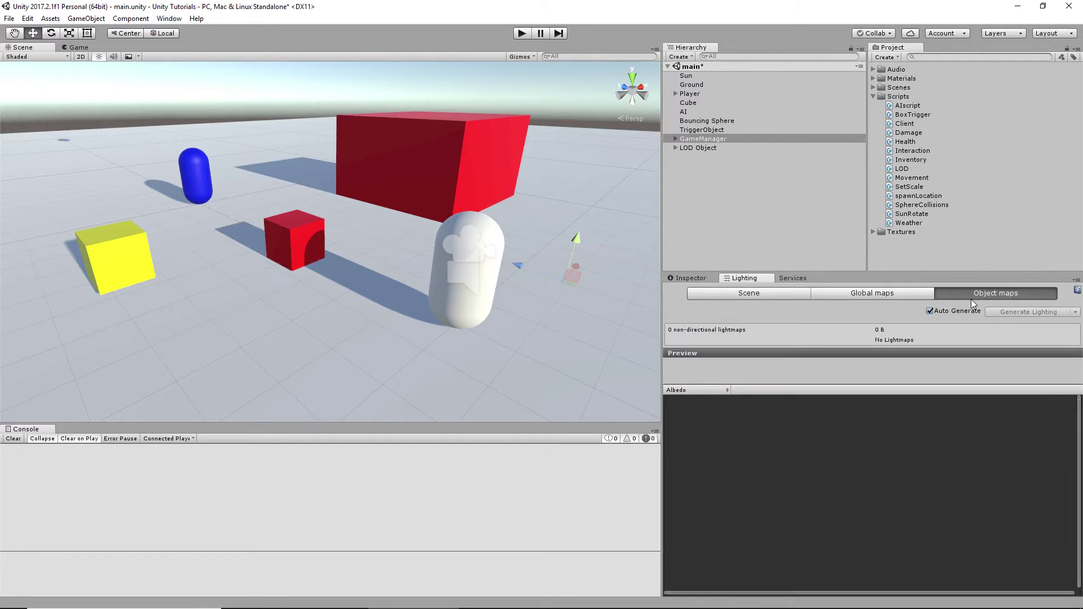
- Return to the scene lighting settings and set the environment reflections' Bounces to 2
{"action": "left_click", "coordinate": [722, 290]}
{"action": "scroll", "coordinate": [752, 405], "scroll_direction": "down", "scroll_amount": 3}
{"action": "scroll", "coordinate": [753, 407], "scroll_direction": "up", "scroll_amount": 1}
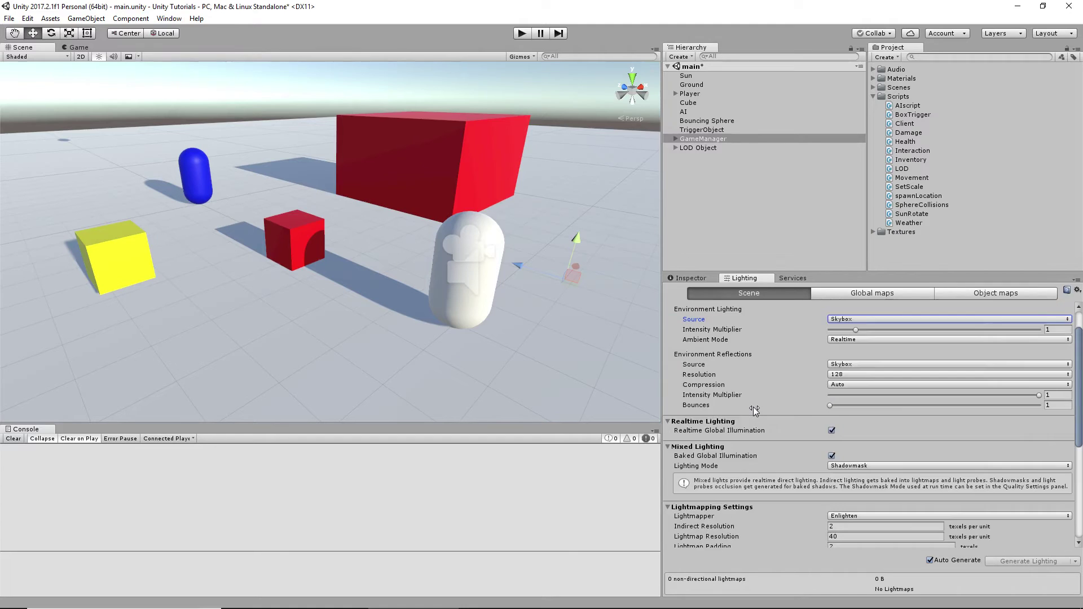
{"action": "left_click", "coordinate": [837, 406]}
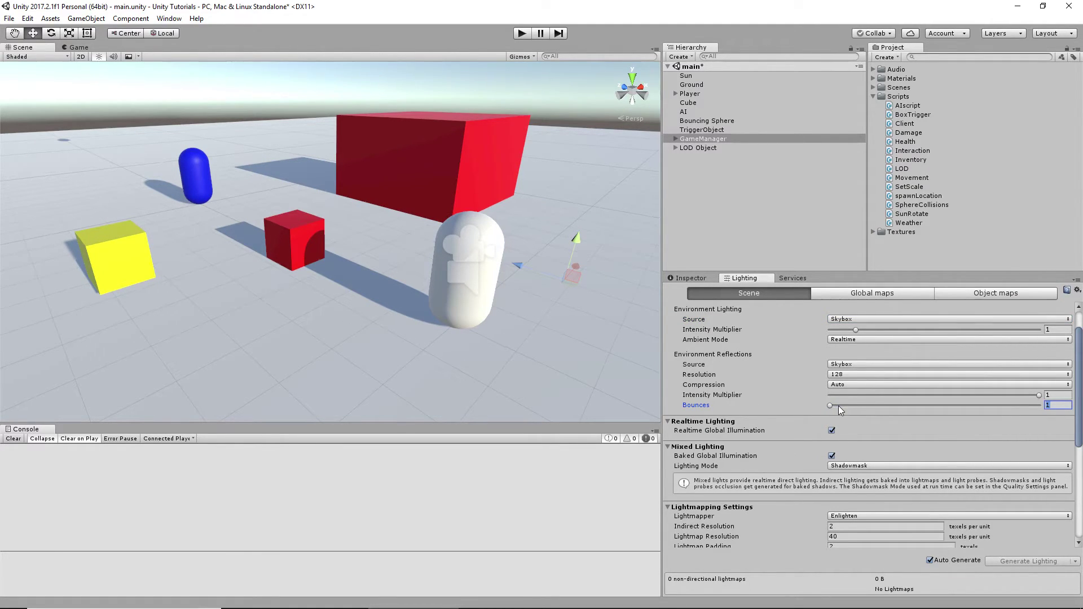
- Run the scene, look around at the lighting on the cubes and ground, and stop it
{"action": "left_click", "coordinate": [529, 37]}
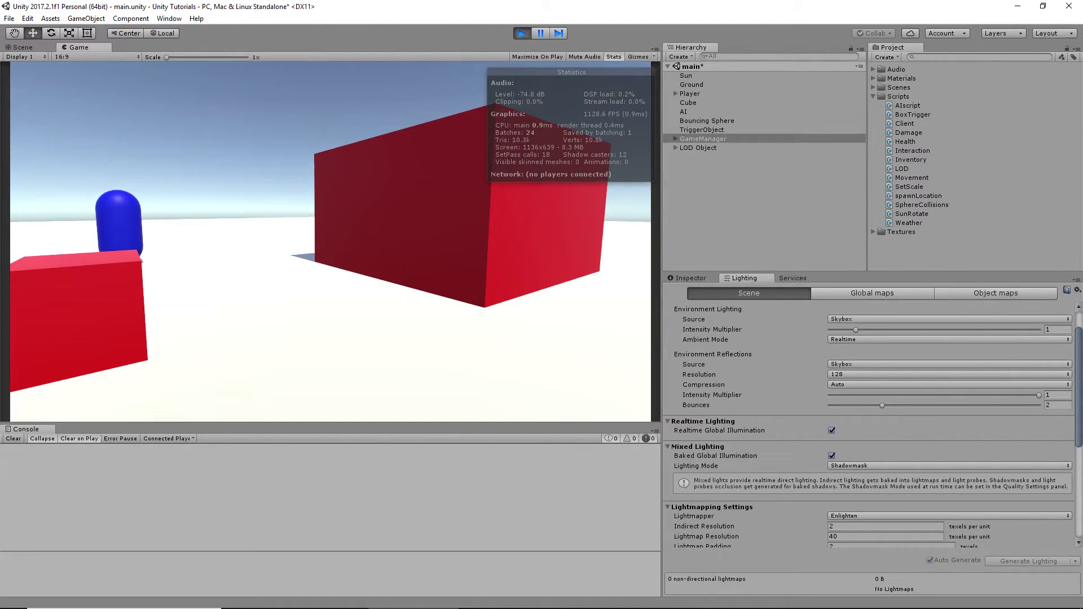
{"action": "key", "text": "Escape"}
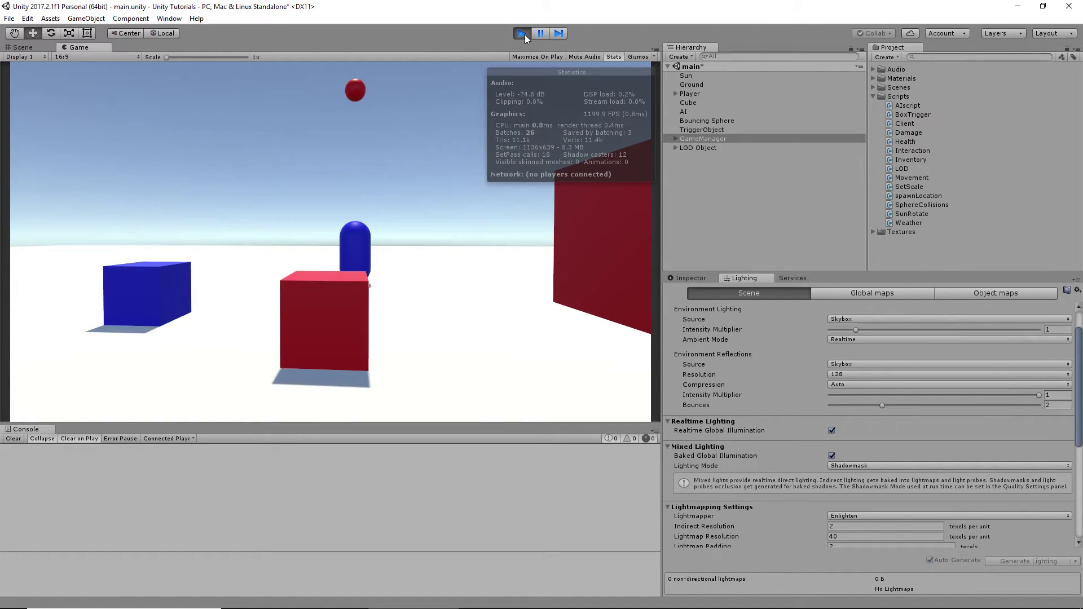
{"action": "left_click", "coordinate": [523, 33]}
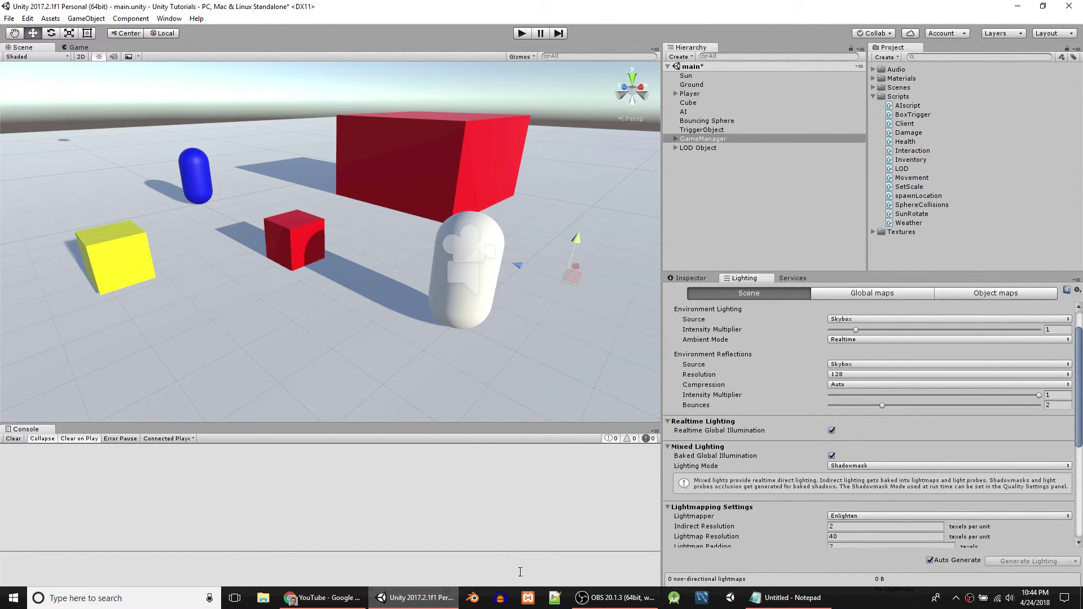
- Switch to Notepad and close the Gamma and Linear frame rate notes without saving them
{"action": "left_click", "coordinate": [781, 597]}
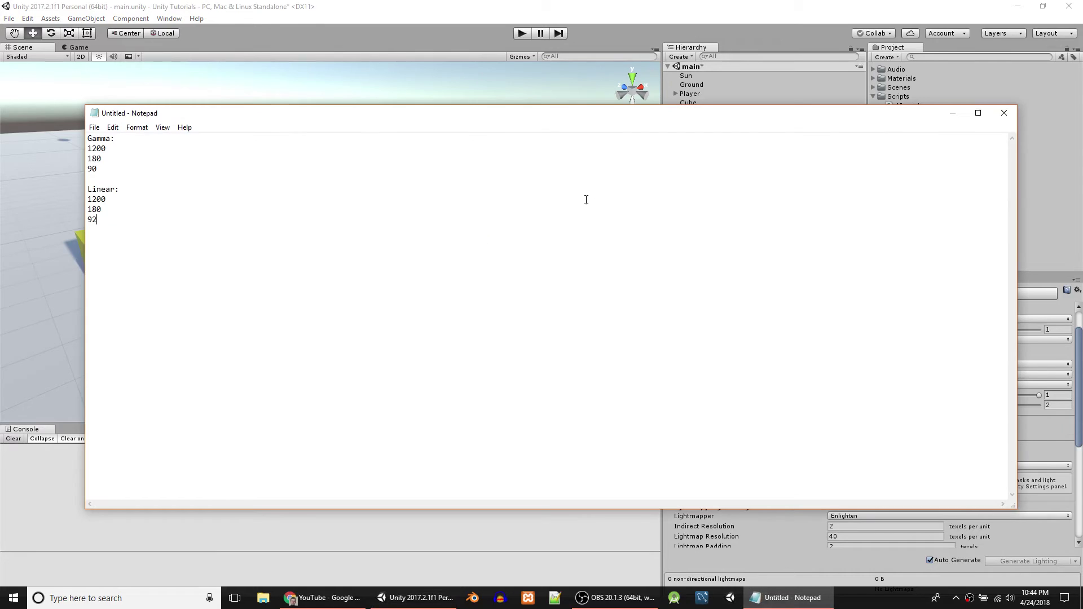
{"action": "left_click", "coordinate": [1003, 112]}
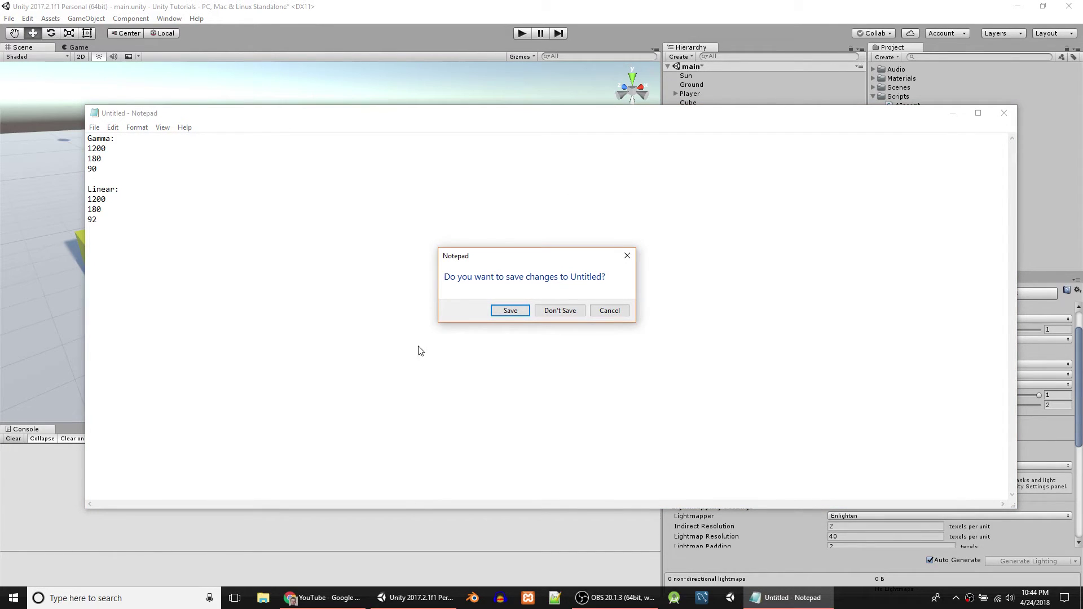
{"action": "left_click", "coordinate": [559, 311]}
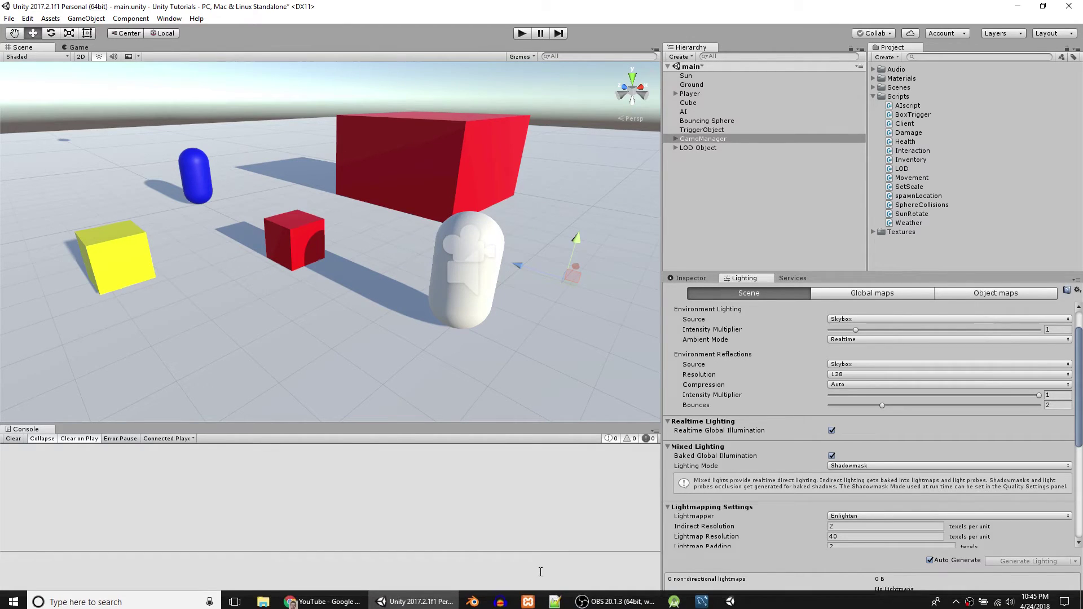
- Look over the mixed lighting, lightmapping and other settings of the scene, including fog and halo options
{"action": "scroll", "coordinate": [739, 472], "scroll_direction": "down", "scroll_amount": 5}
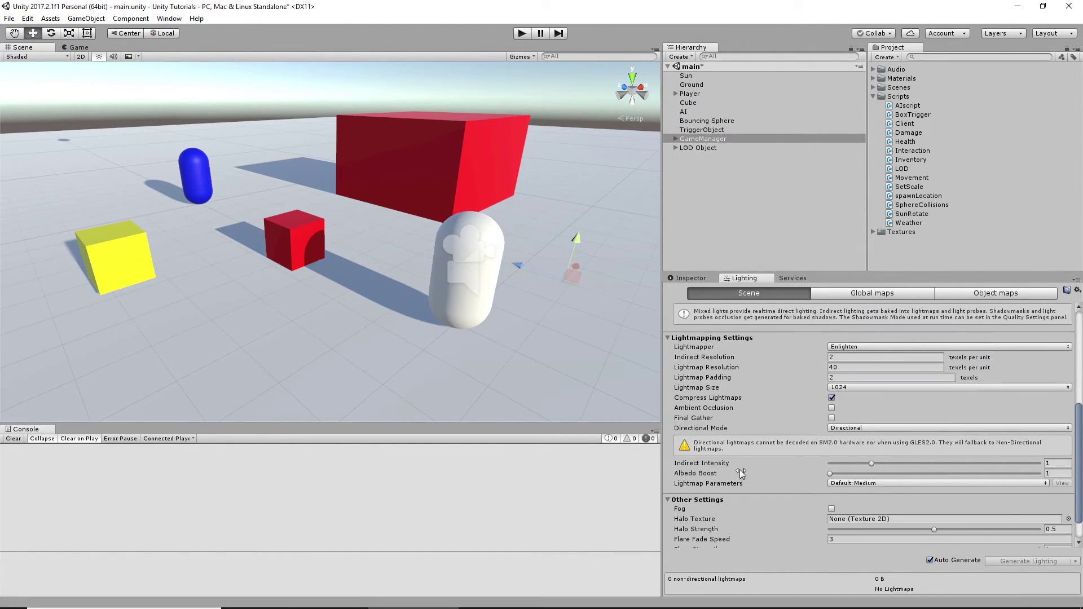
{"action": "scroll", "coordinate": [752, 507], "scroll_direction": "up", "scroll_amount": 1}
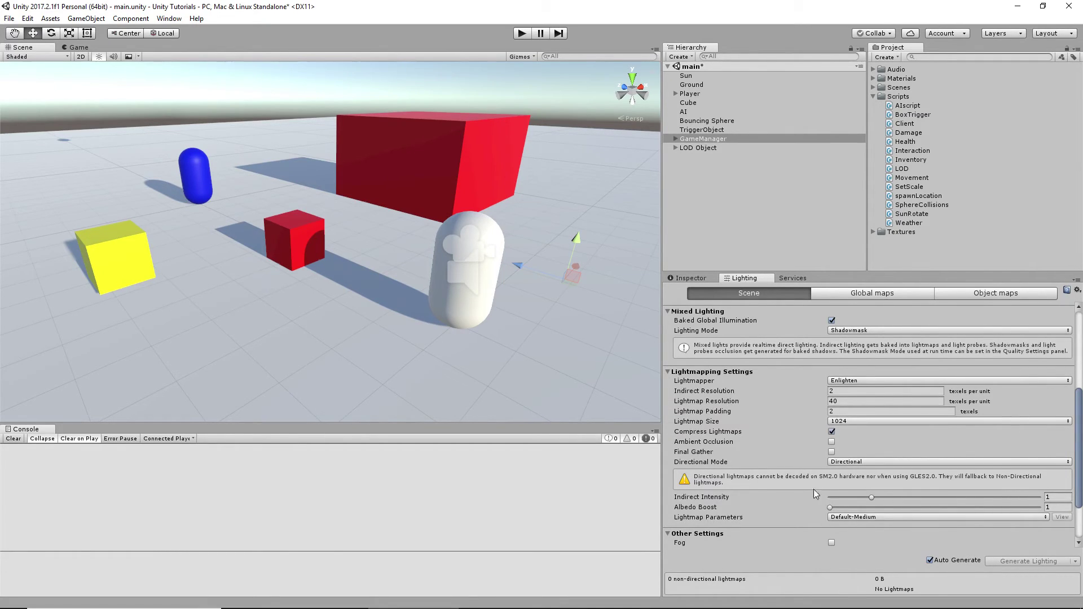
{"action": "scroll", "coordinate": [794, 390], "scroll_direction": "down", "scroll_amount": 2}
{"action": "scroll", "coordinate": [795, 380], "scroll_direction": "up", "scroll_amount": 1}
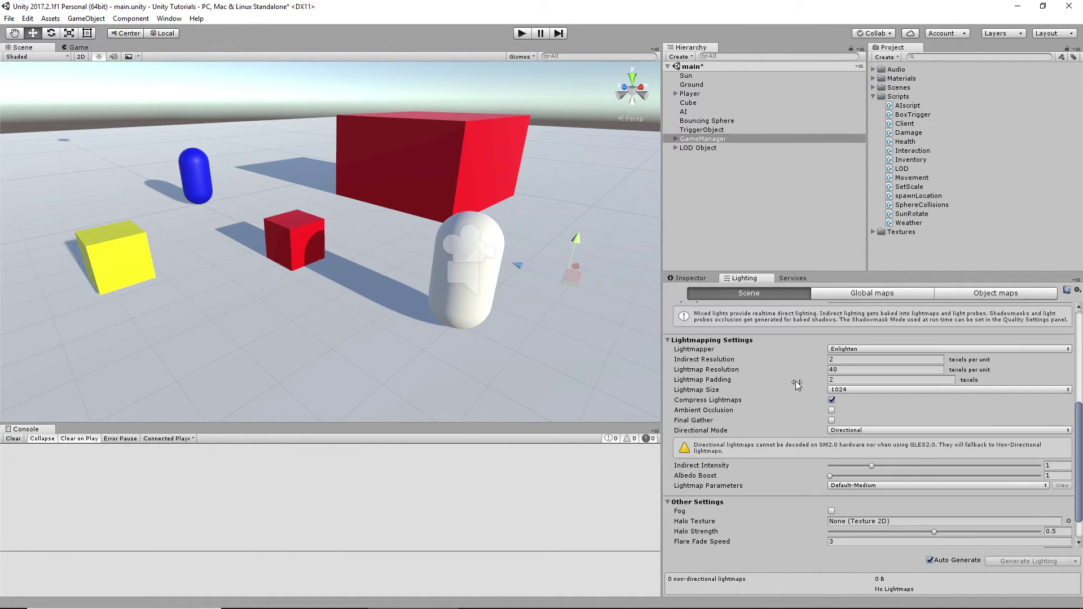
{"action": "scroll", "coordinate": [800, 446], "scroll_direction": "down", "scroll_amount": 1}
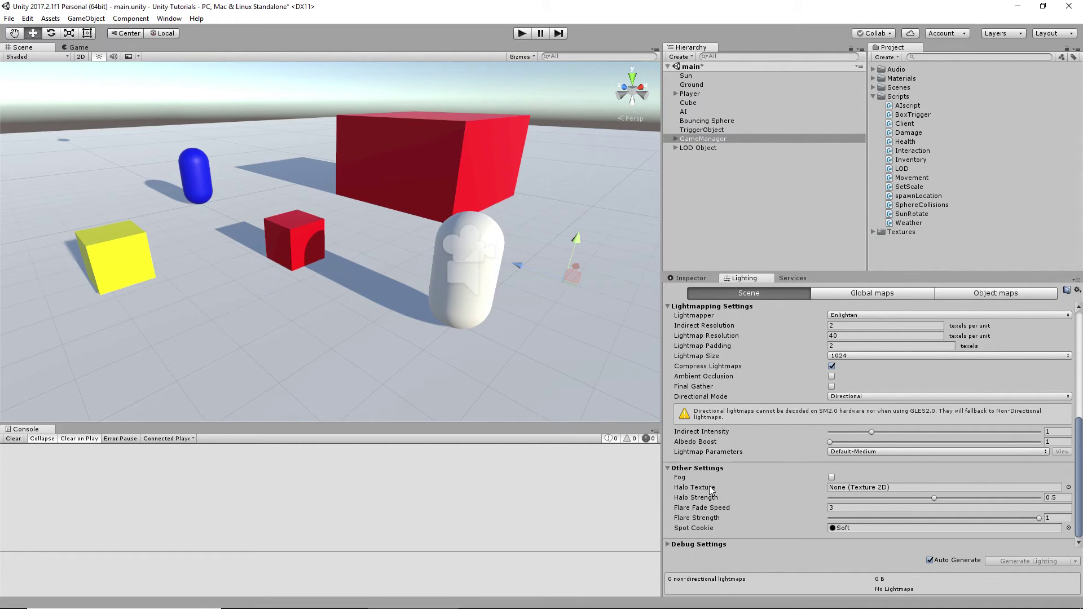
{"action": "scroll", "coordinate": [759, 433], "scroll_direction": "up", "scroll_amount": 7}
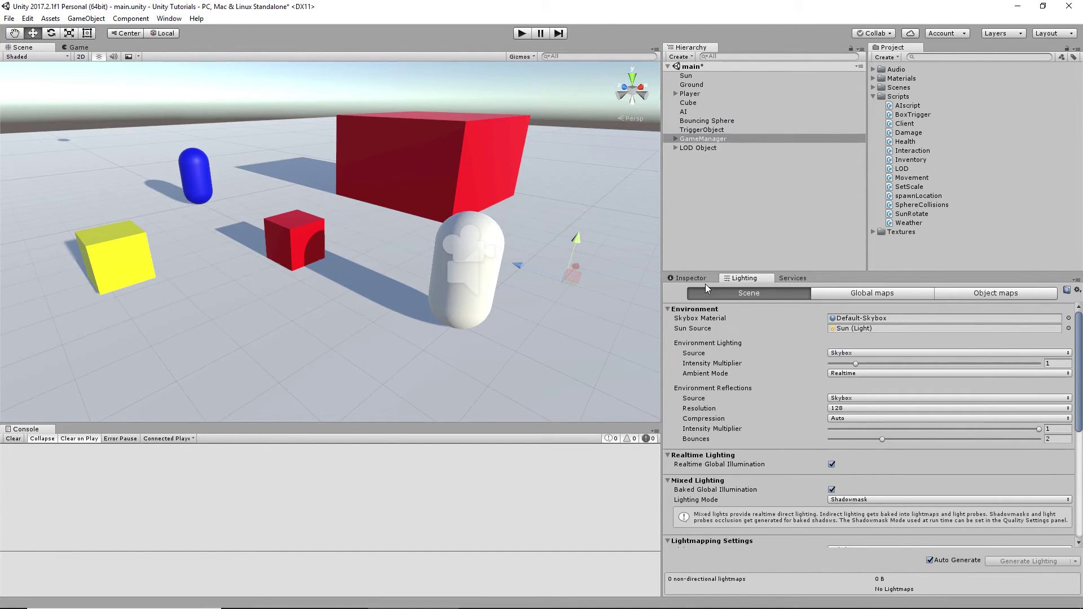
- Bring up the GameManager's properties and examine the shading and shadow on the small red cube up close in the scene
{"action": "left_click", "coordinate": [691, 278]}
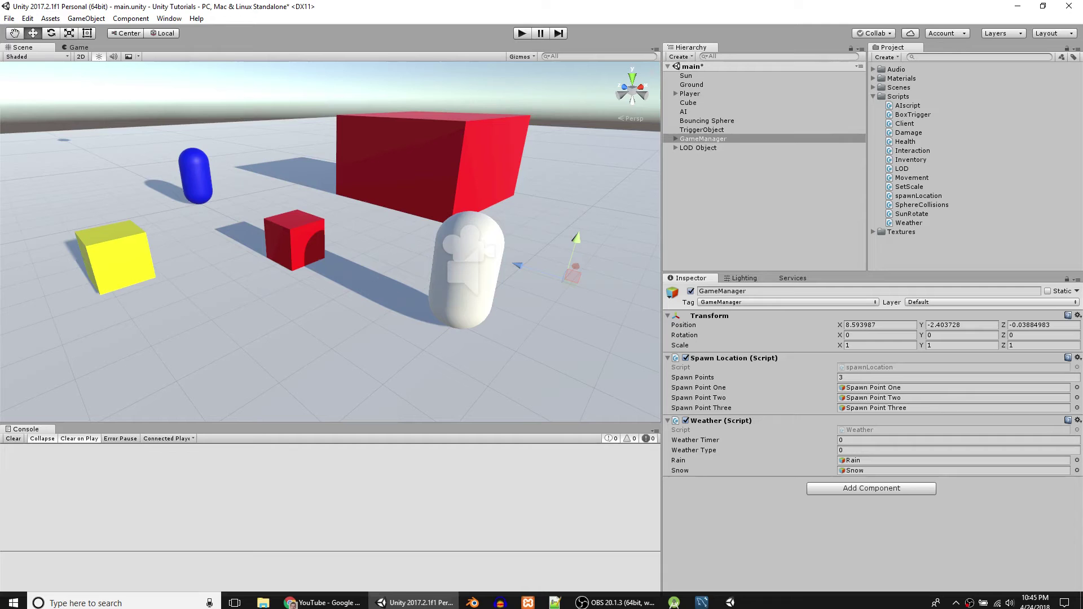
{"action": "scroll", "coordinate": [350, 266], "scroll_direction": "up", "scroll_amount": 9}
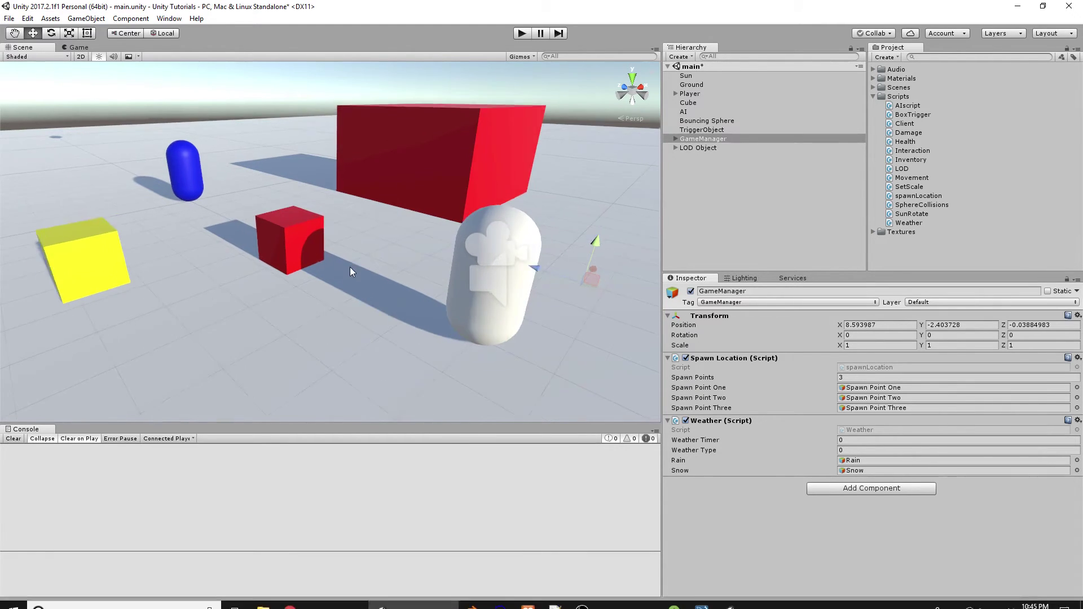
{"action": "middle_click_drag", "start_coordinate": [251, 316], "coordinate": [421, 323]}
{"action": "scroll", "coordinate": [465, 371], "scroll_direction": "down", "scroll_amount": 7}
{"action": "right_click_drag", "start_coordinate": [510, 363], "coordinate": [447, 353]}
{"action": "middle_click_drag", "start_coordinate": [447, 353], "coordinate": [442, 352]}
{"action": "scroll", "coordinate": [410, 314], "scroll_direction": "down", "scroll_amount": 4}
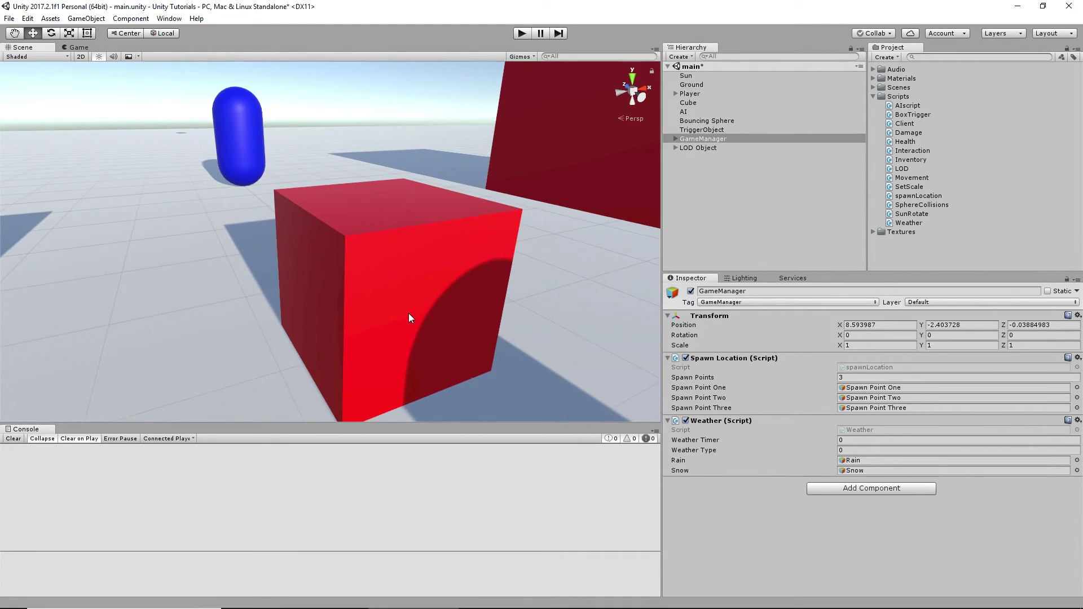
{"action": "scroll", "coordinate": [424, 325], "scroll_direction": "down", "scroll_amount": 2}
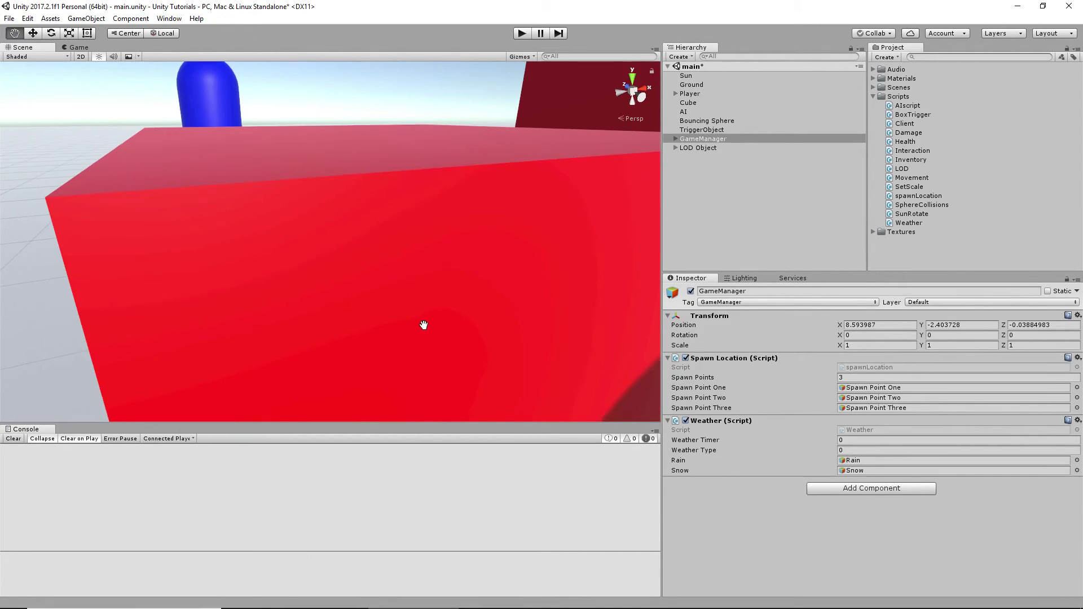
{"action": "scroll", "coordinate": [425, 326], "scroll_direction": "down", "scroll_amount": 4}
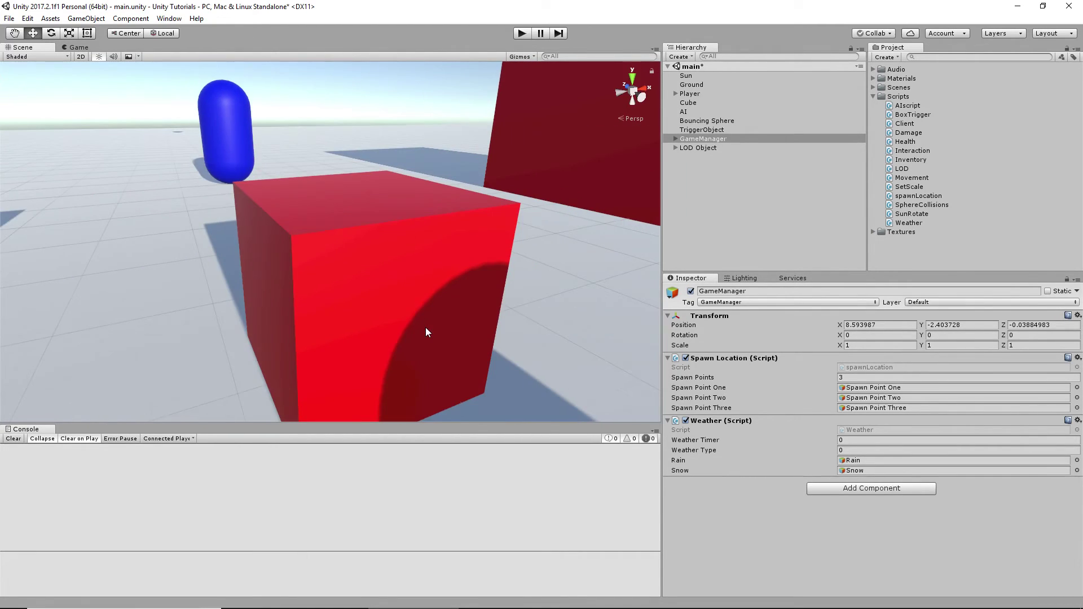
{"action": "mouse_move", "coordinate": [427, 342]}
{"action": "right_mouse_down"}
{"action": "mouse_move", "coordinate": [434, 401]}
{"action": "mouse_move", "coordinate": [432, 360]}
{"action": "right_mouse_up"}
{"action": "middle_click_drag", "start_coordinate": [419, 329], "coordinate": [441, 337]}
{"action": "scroll", "coordinate": [450, 348], "scroll_direction": "down", "scroll_amount": 2}
{"action": "scroll", "coordinate": [420, 270], "scroll_direction": "up", "scroll_amount": 4}
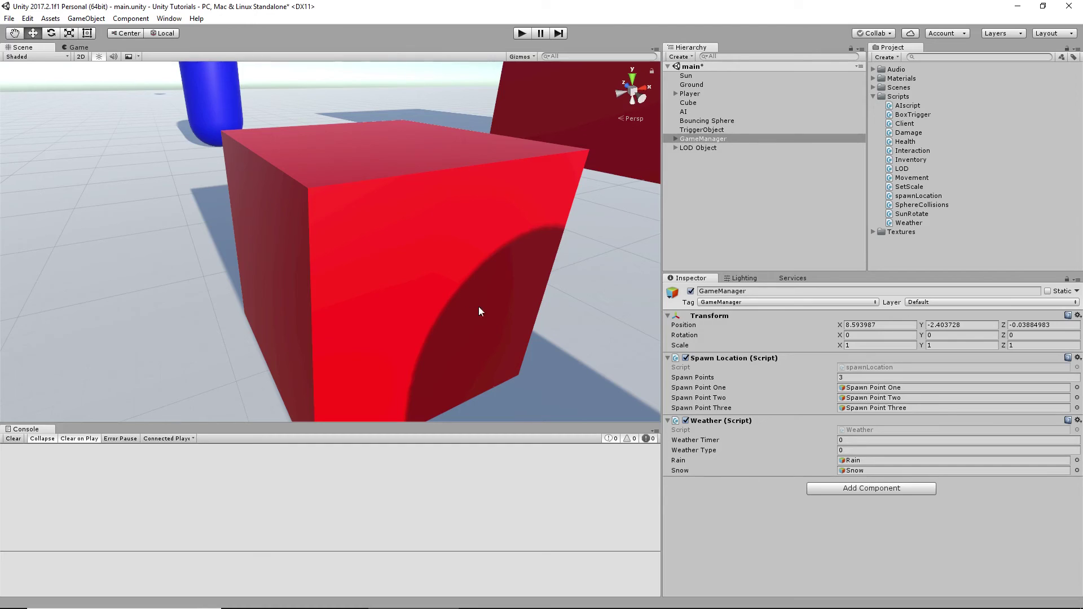
{"action": "mouse_move", "coordinate": [504, 606]}
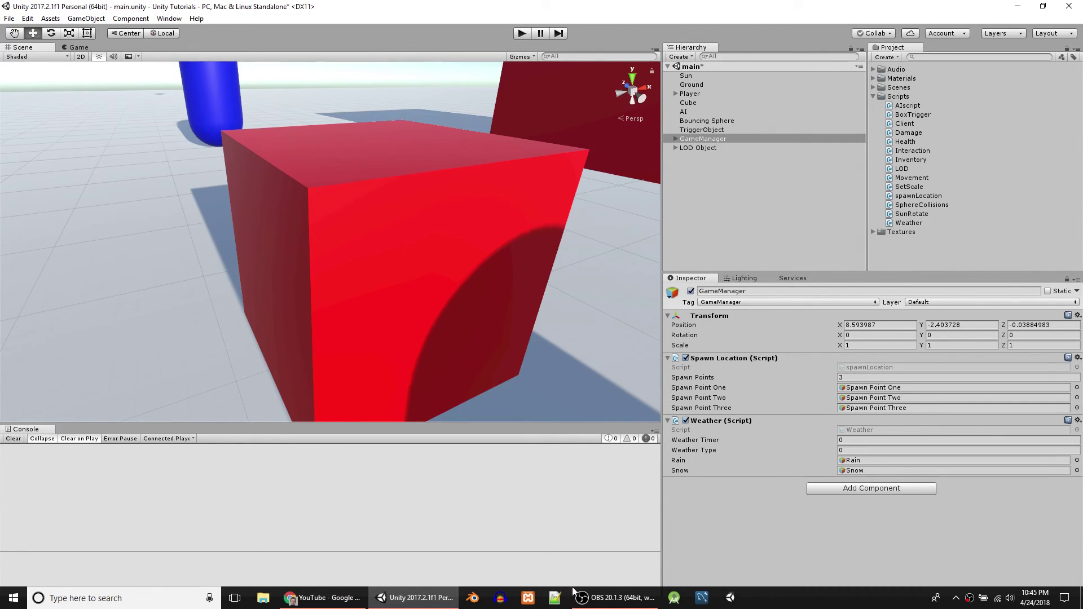
{"action": "mouse_move", "coordinate": [596, 604]}
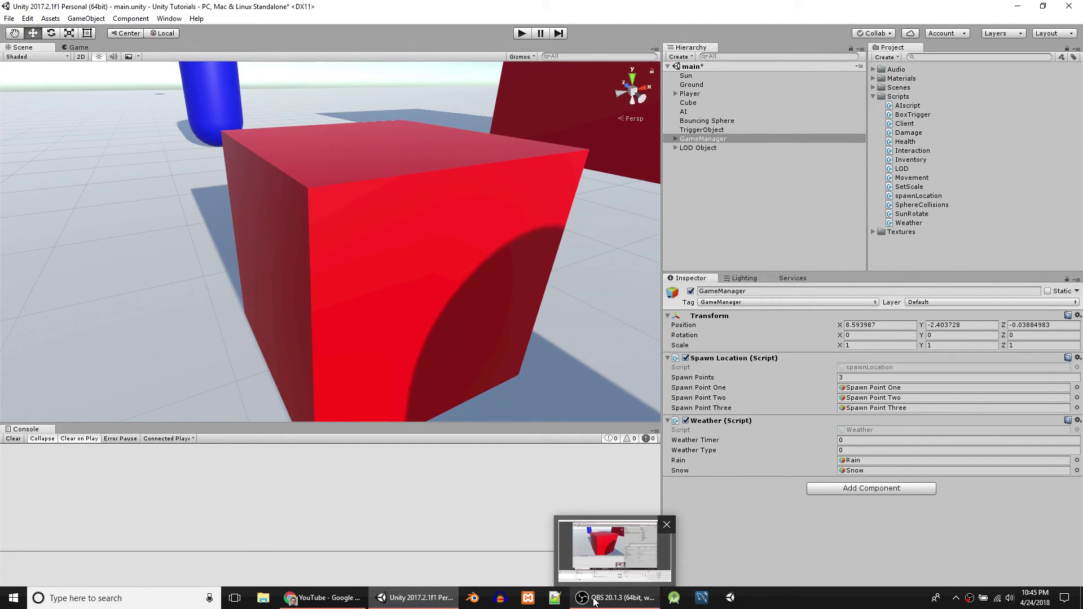
{"action": "left_click", "coordinate": [595, 602]}
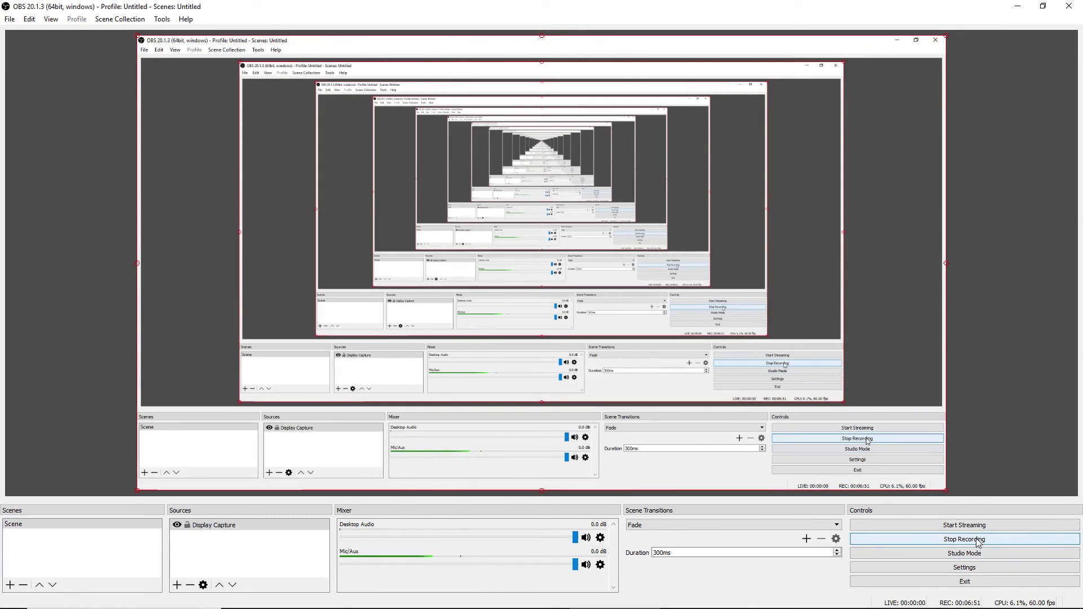